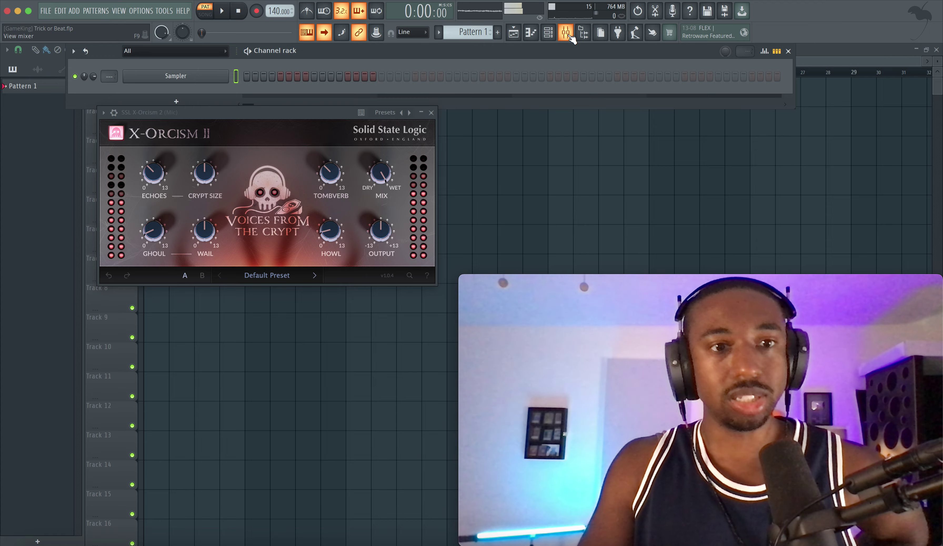
Bypass SSL X-Orcism 2 on the Mic insert and move its window aside to reveal the effect chain
{"action": "left_click", "coordinate": [566, 34]}
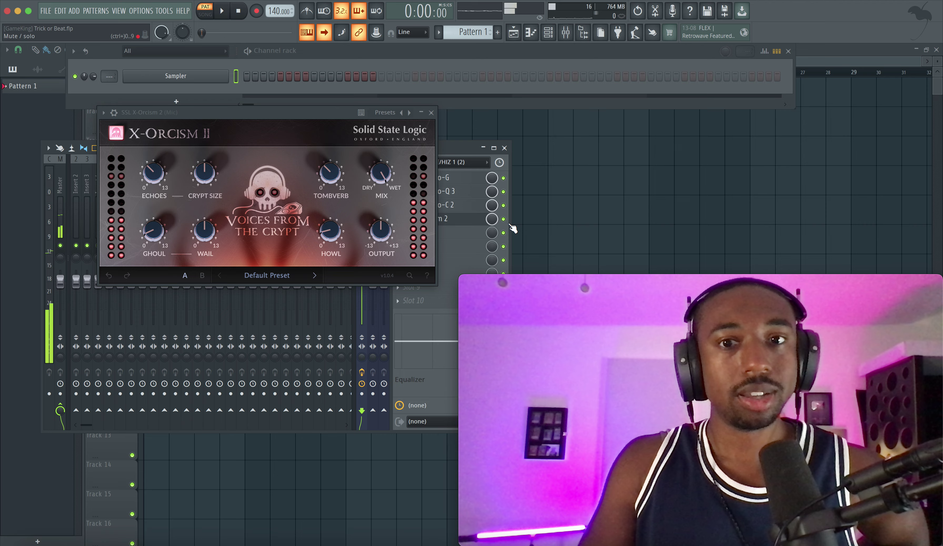
{"action": "left_click", "coordinate": [503, 219]}
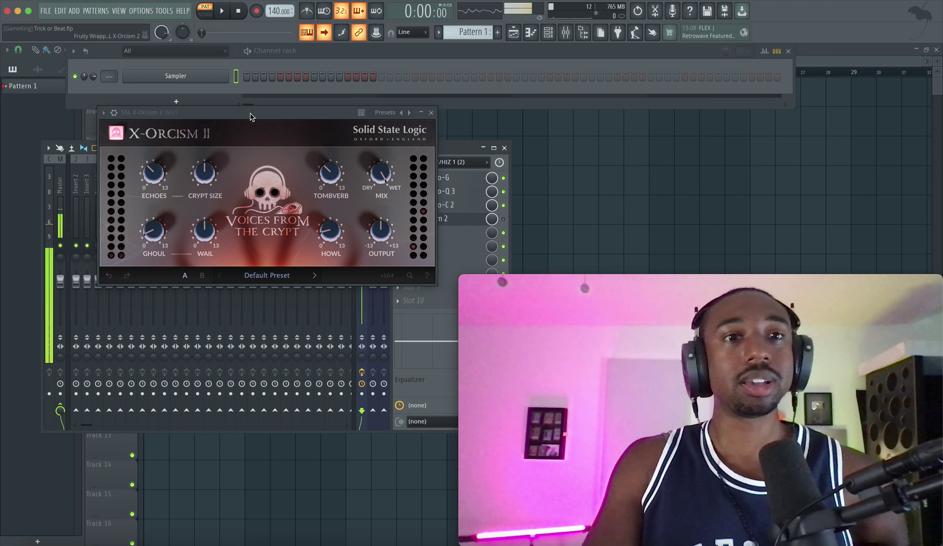
{"action": "left_click_drag", "start_coordinate": [251, 117], "coordinate": [334, 75]}
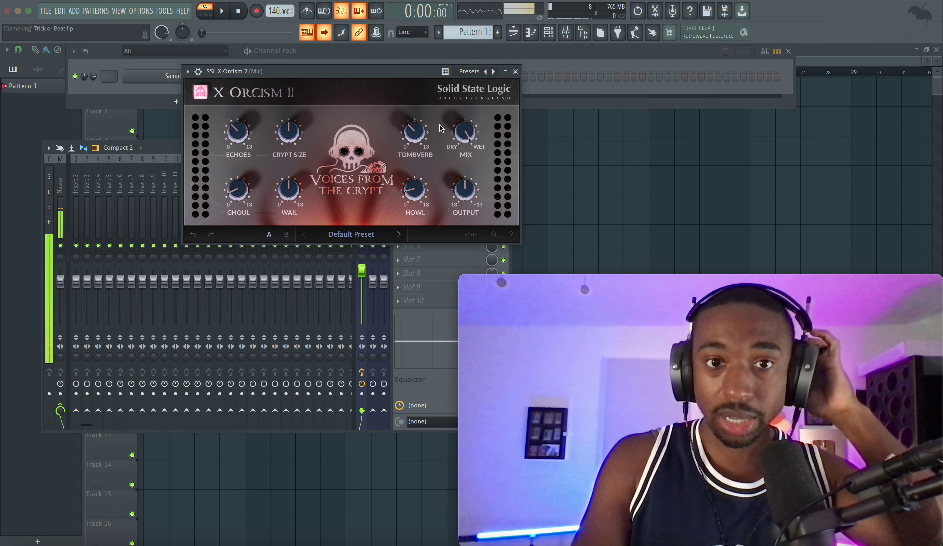
{"action": "mouse_move", "coordinate": [468, 127]}
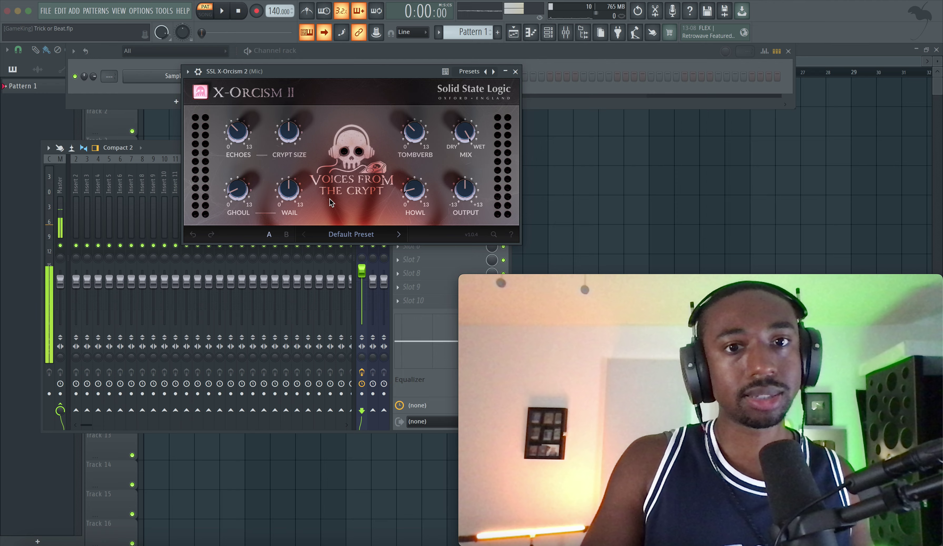
{"action": "mouse_move", "coordinate": [309, 187]}
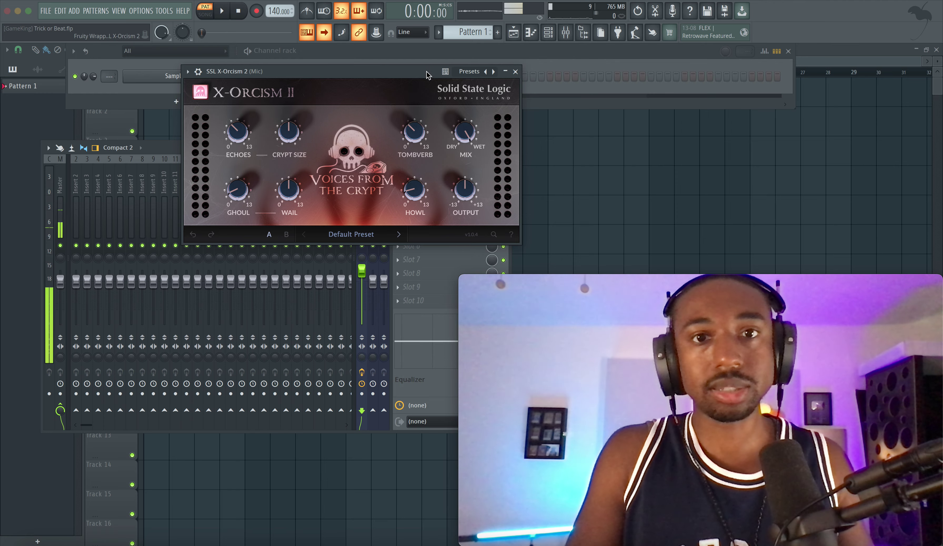
{"action": "left_click_drag", "start_coordinate": [426, 72], "coordinate": [282, 73]}
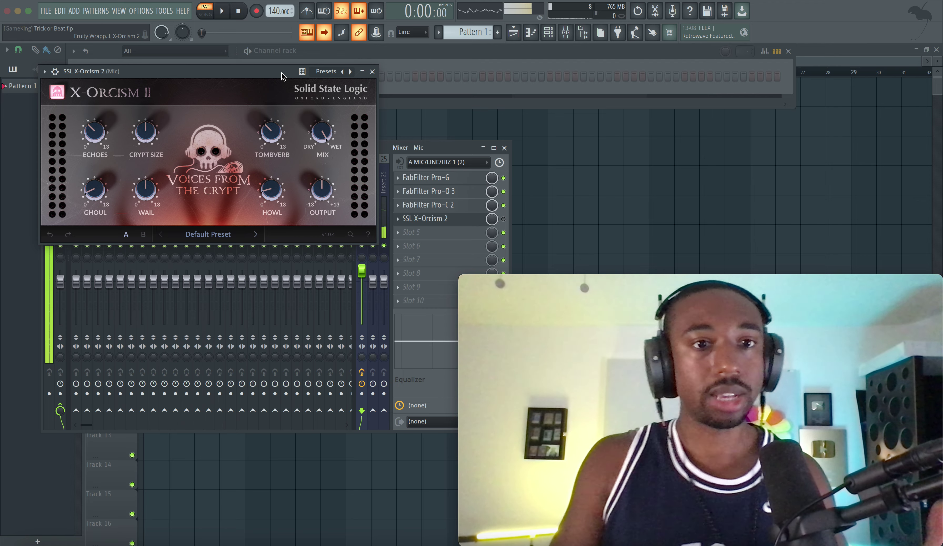
Re-enable X-Orcism 2 and audition AS presets 4th Dimension, Draughty Crypt and From the Depths
{"action": "left_click", "coordinate": [503, 219]}
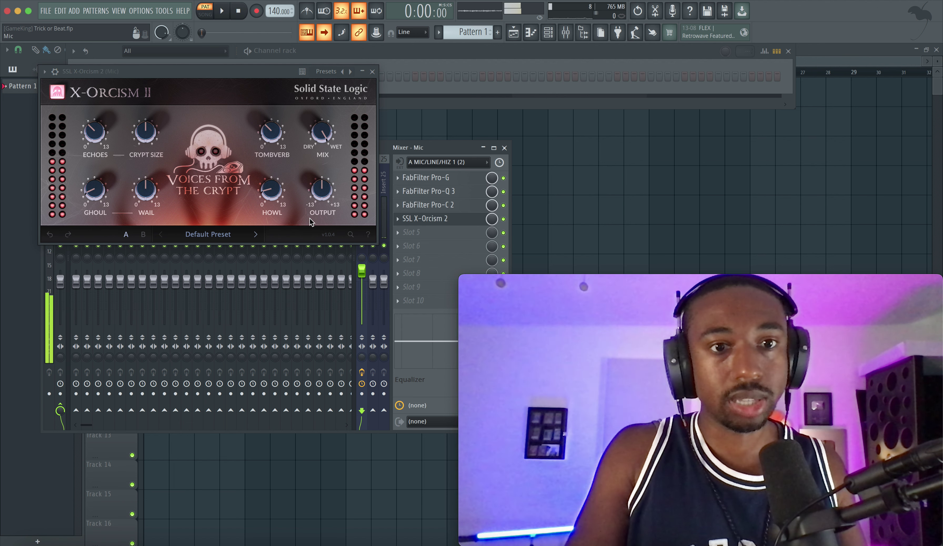
{"action": "left_click", "coordinate": [256, 234]}
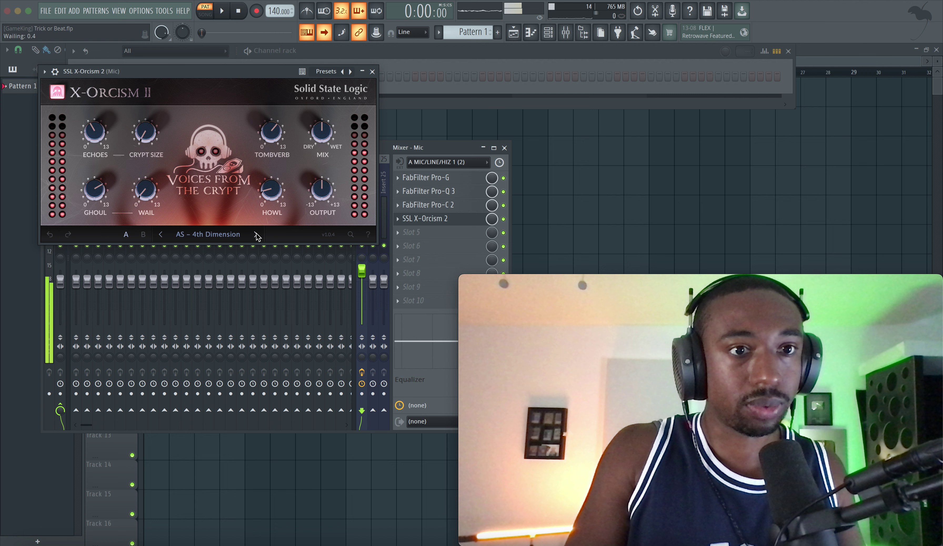
{"action": "left_click", "coordinate": [256, 234]}
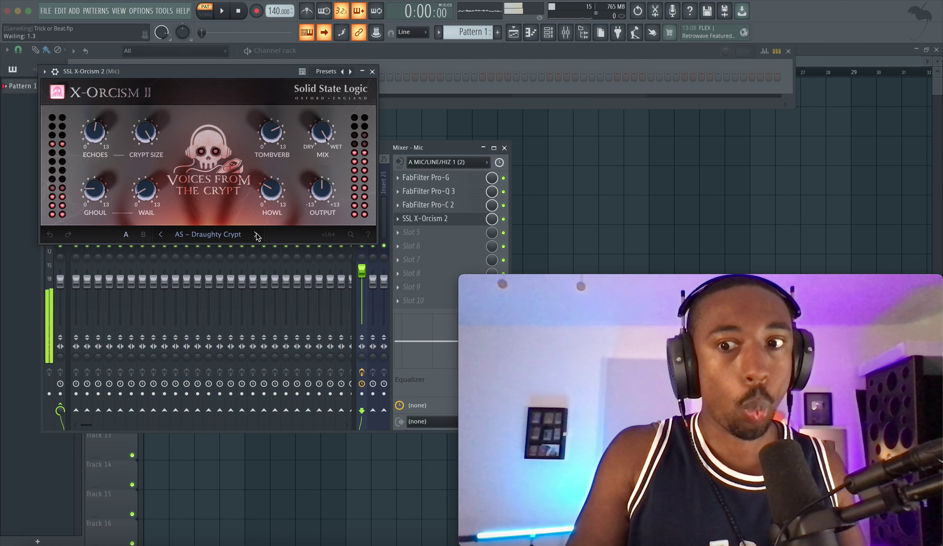
{"action": "left_click", "coordinate": [256, 234]}
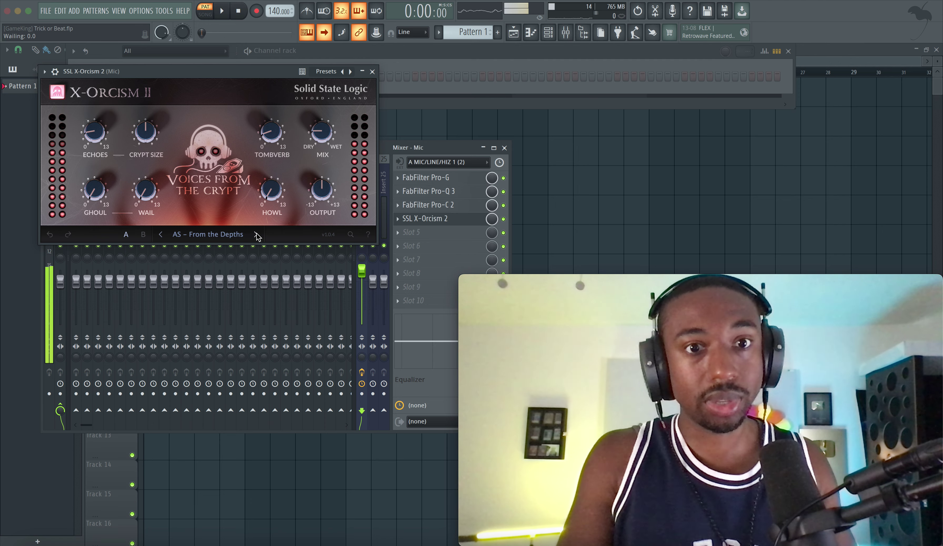
Audition the BD presets through to BD – Remote Welsh Island, then bypass X-Orcism 2 again
{"action": "left_click", "coordinate": [257, 235]}
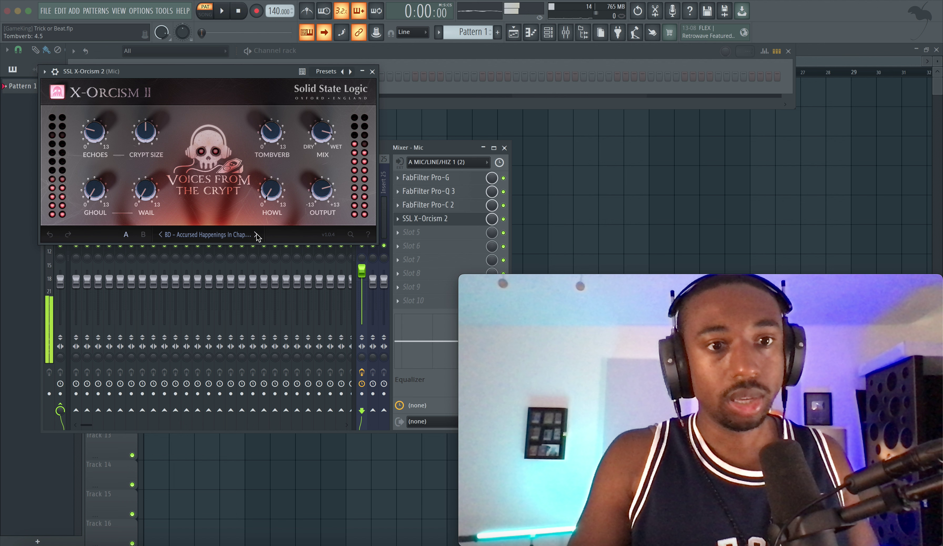
{"action": "left_click", "coordinate": [257, 235]}
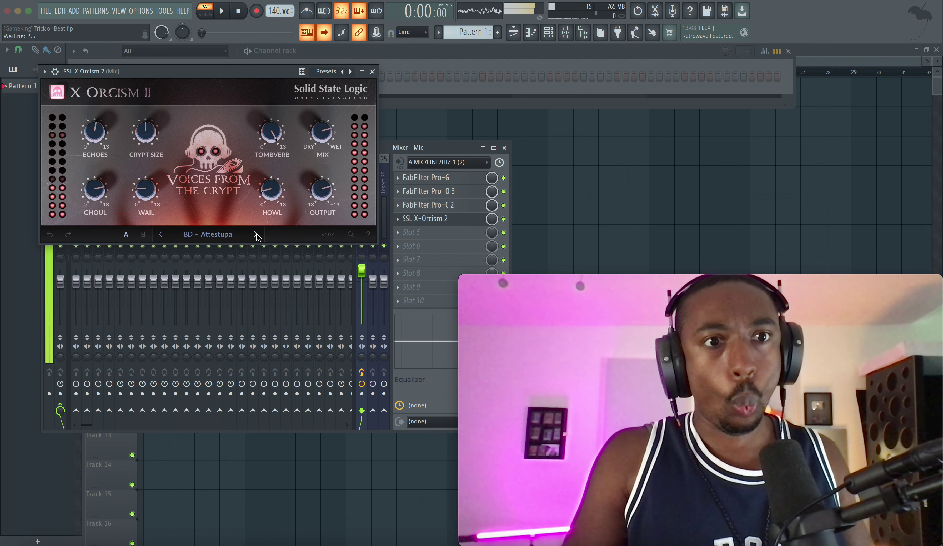
{"action": "left_click", "coordinate": [257, 235]}
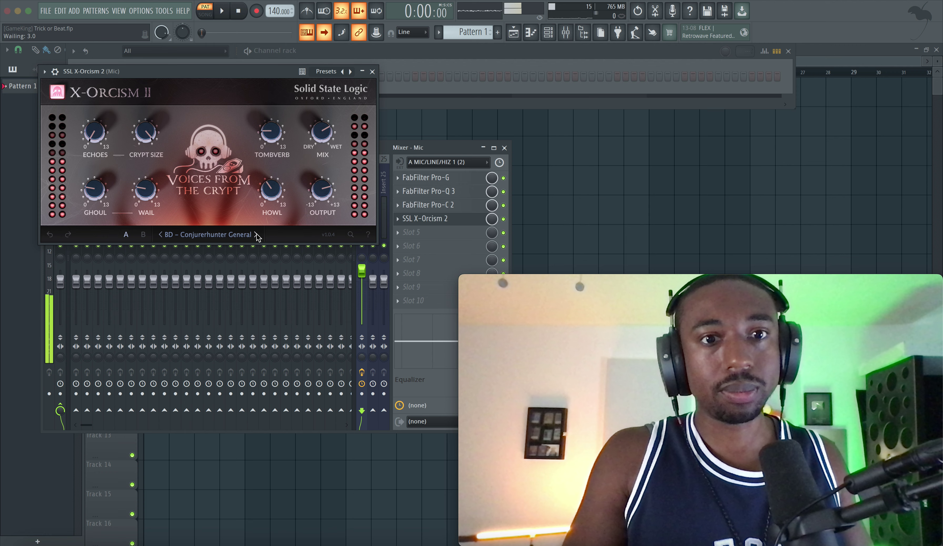
{"action": "left_click", "coordinate": [257, 235]}
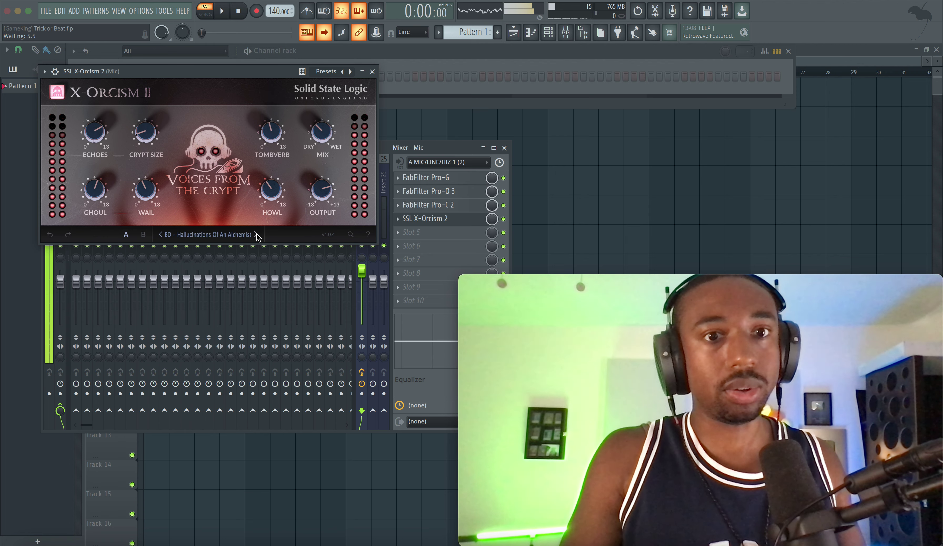
{"action": "left_click", "coordinate": [257, 234]}
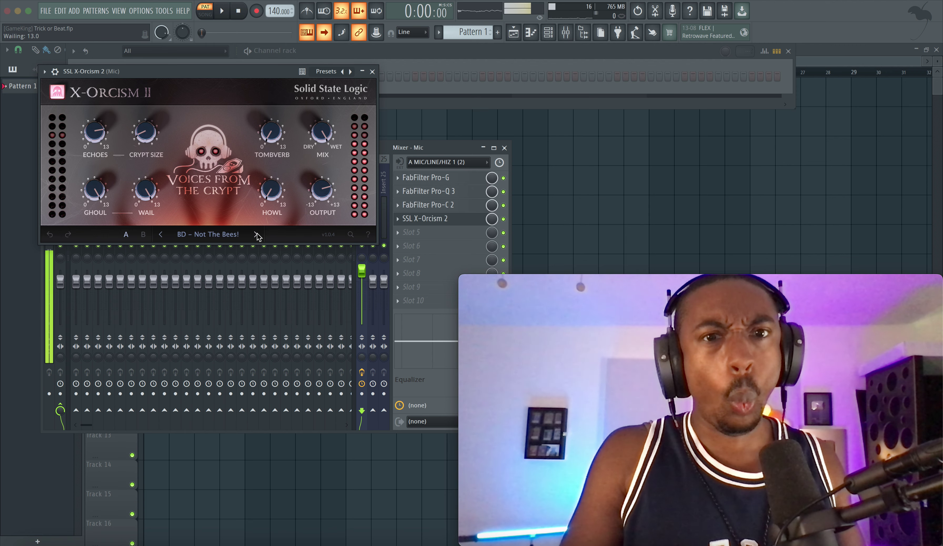
{"action": "left_click_drag", "start_coordinate": [211, 78], "coordinate": [237, 101]}
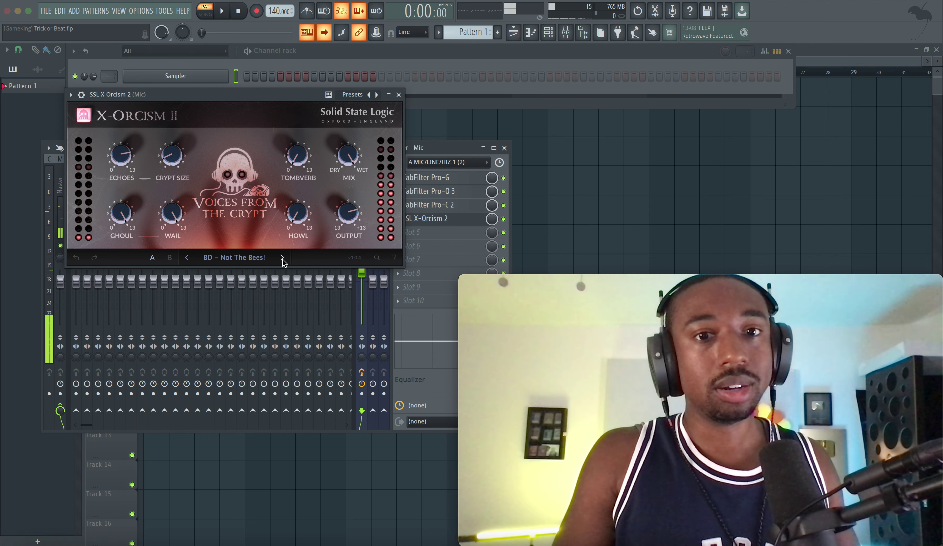
{"action": "left_click", "coordinate": [282, 258]}
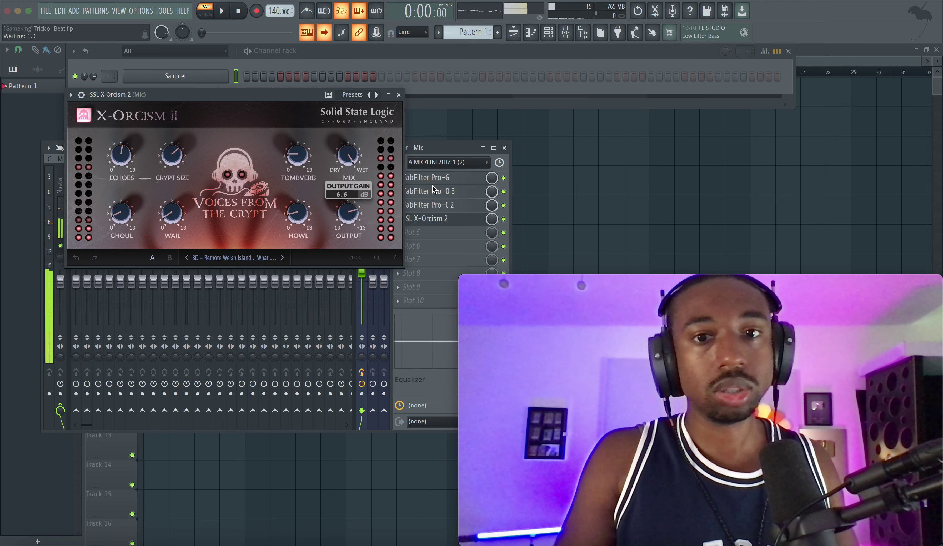
{"action": "left_click", "coordinate": [503, 219]}
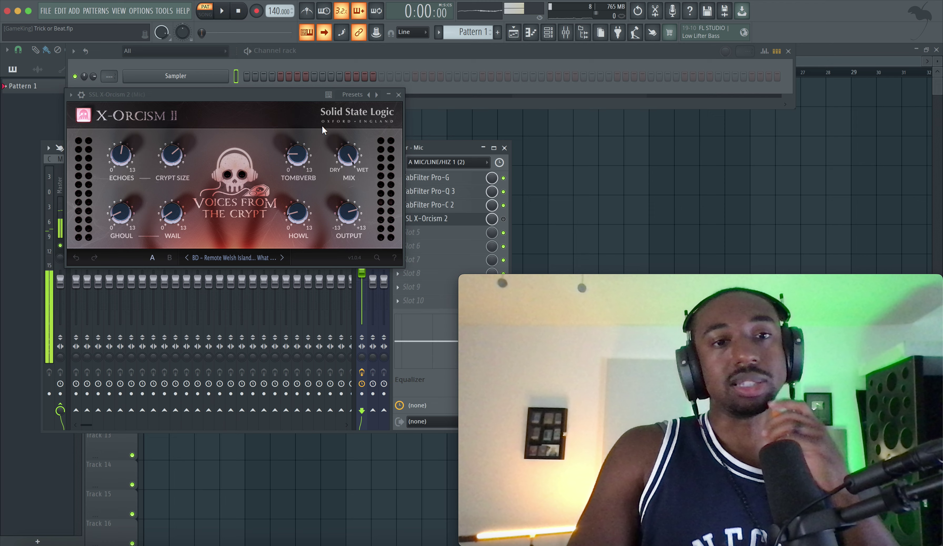
Close the X-Orcism 2 window, arm Insert 25 for recording and turn on the metronome
{"action": "left_click", "coordinate": [399, 95]}
{"action": "left_click", "coordinate": [384, 209]}
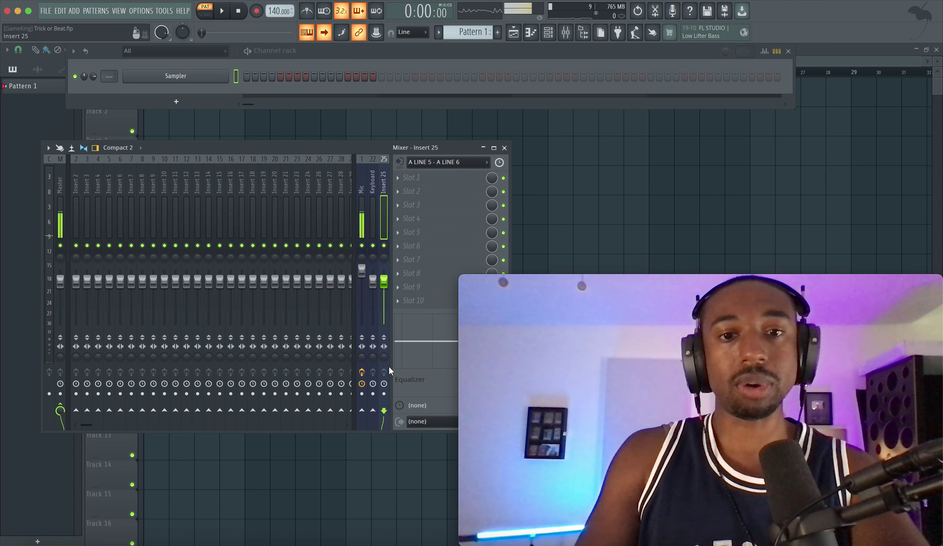
{"action": "left_click", "coordinate": [383, 393]}
{"action": "left_click", "coordinate": [307, 11]}
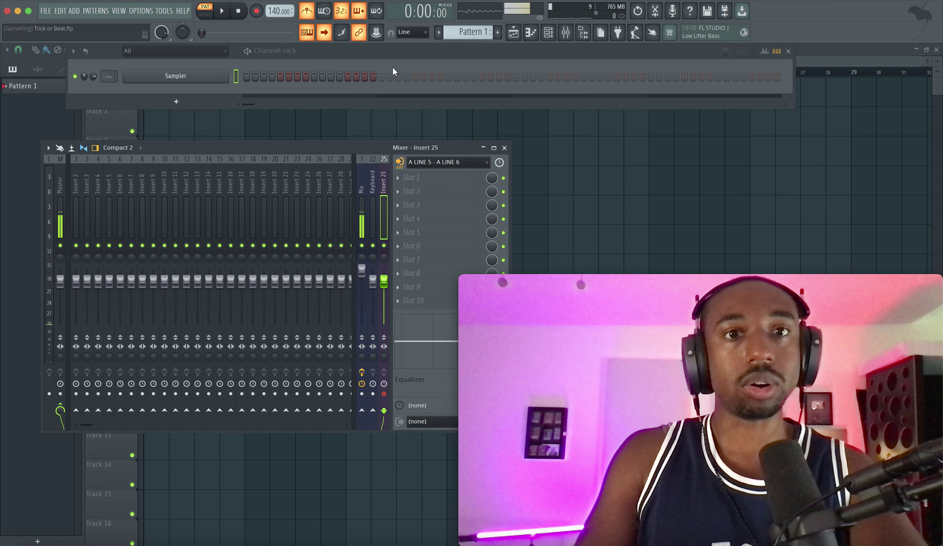
{"action": "left_click", "coordinate": [549, 163]}
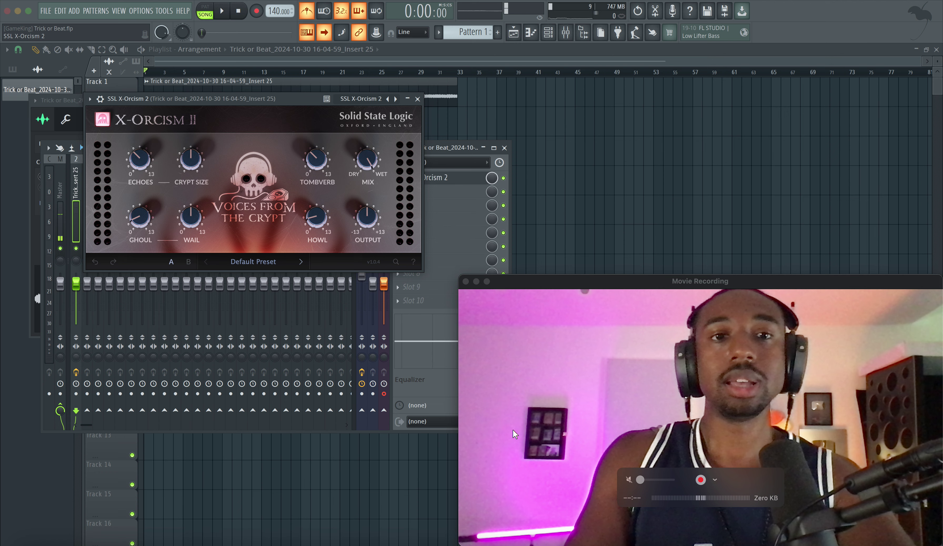
Lower the X-Orcism 2 Mix to 15% wet and play the song to hear it
{"action": "left_click_drag", "start_coordinate": [367, 160], "coordinate": [257, 161]}
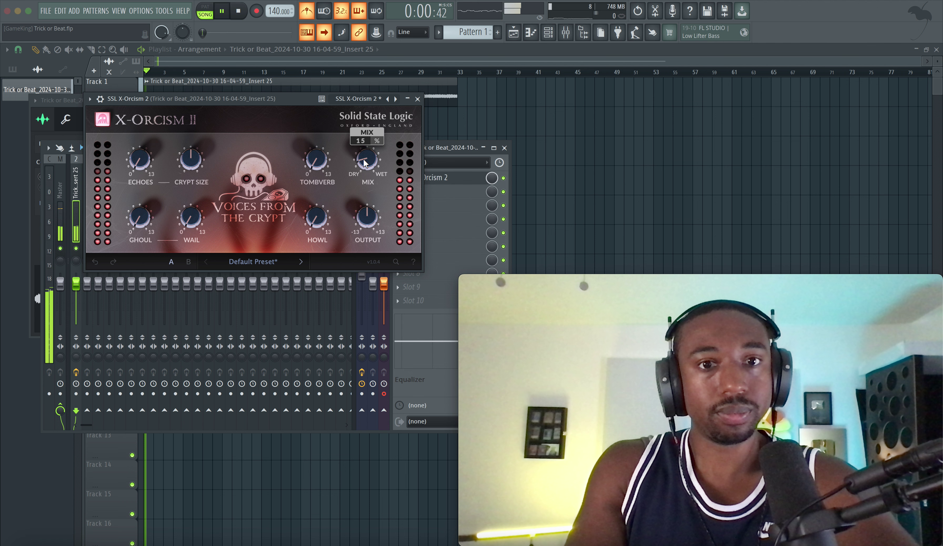
{"action": "key", "text": "space"}
Turn Echoes up to 9.0 and enlarge Crypt Size to about 880 ms, auditioning with playback
{"action": "mouse_move", "coordinate": [192, 162]}
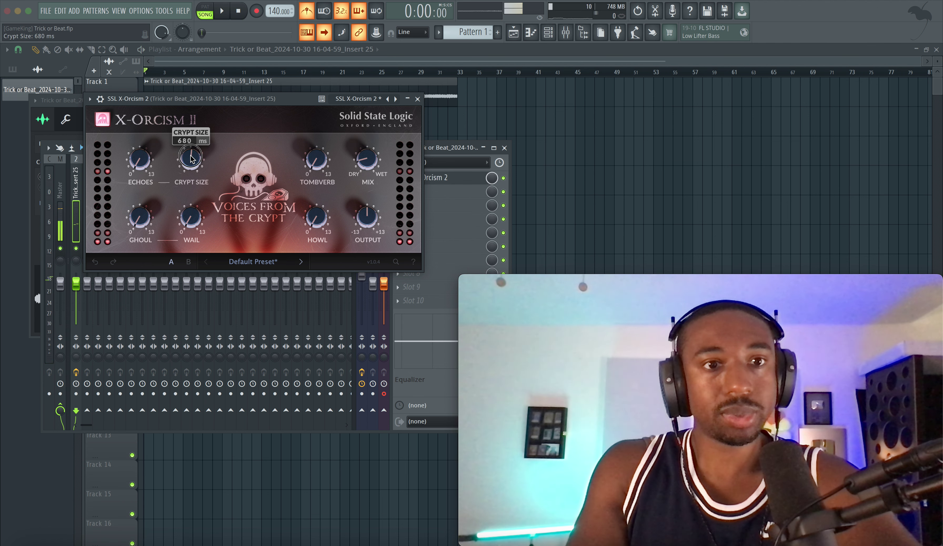
{"action": "scroll", "coordinate": [191, 161], "scroll_direction": "up", "scroll_amount": 2}
{"action": "mouse_move", "coordinate": [151, 164]}
{"action": "left_click_drag", "start_coordinate": [150, 164], "coordinate": [149, 137]}
{"action": "scroll", "coordinate": [144, 146], "scroll_direction": "up", "scroll_amount": 2}
{"action": "key", "text": "space"}
{"action": "key", "text": "space"}
{"action": "key", "text": "space"}
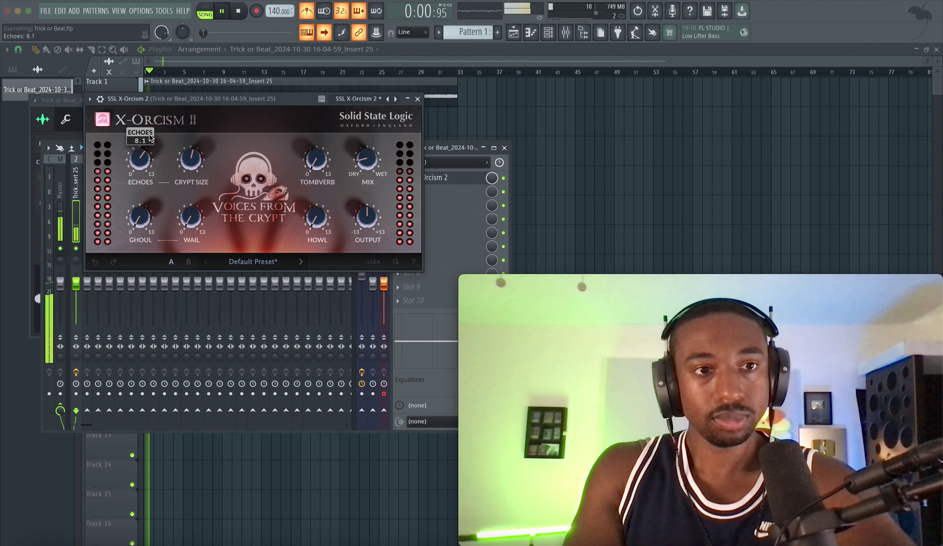
{"action": "key", "text": "space"}
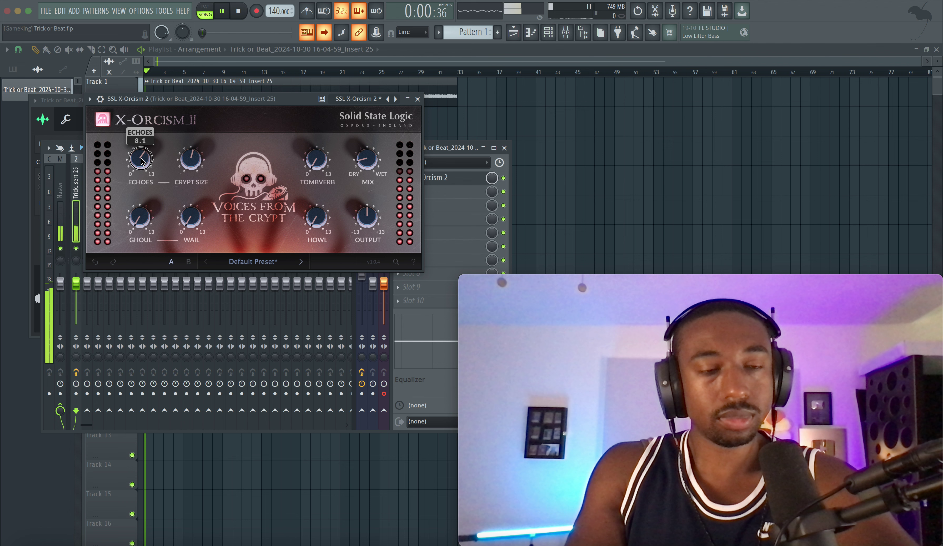
{"action": "scroll", "coordinate": [143, 157], "scroll_direction": "up", "scroll_amount": 1}
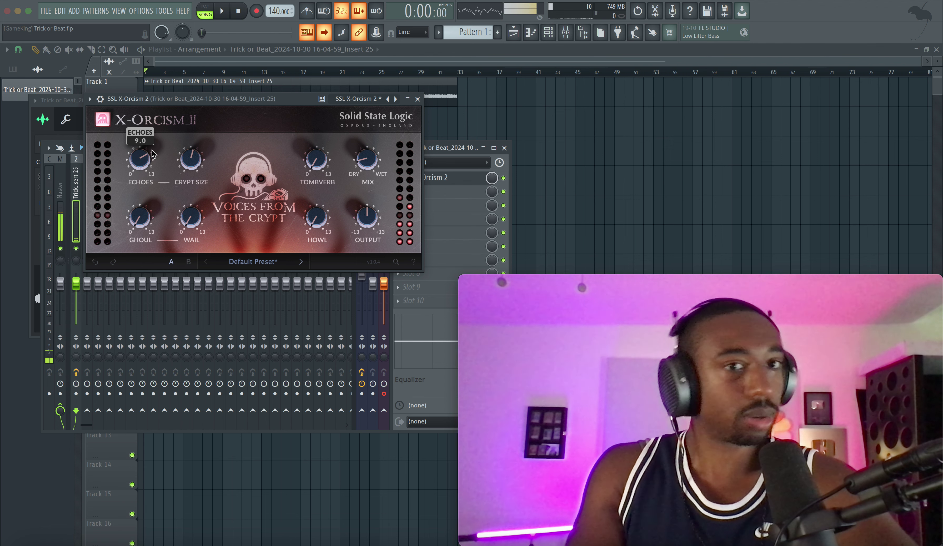
{"action": "mouse_move", "coordinate": [194, 163]}
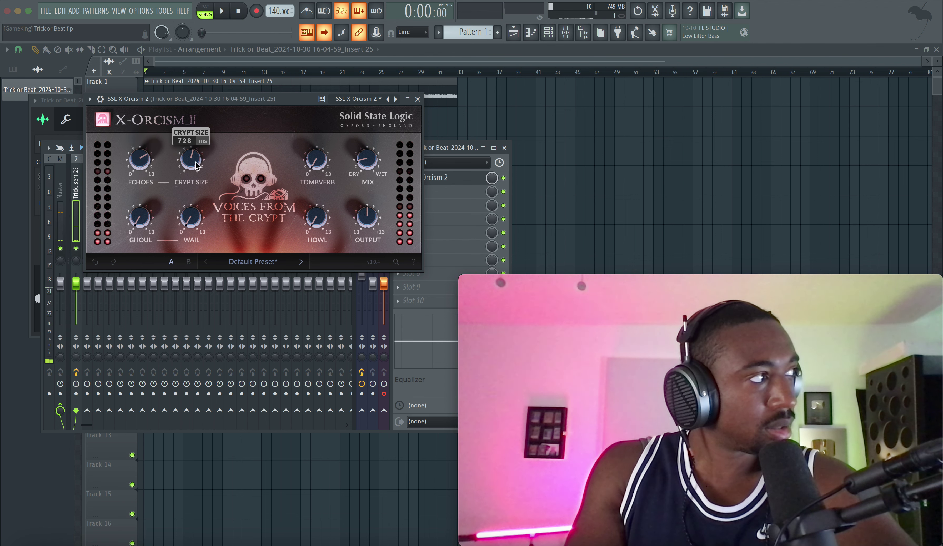
{"action": "left_click_drag", "start_coordinate": [195, 165], "coordinate": [196, 157]}
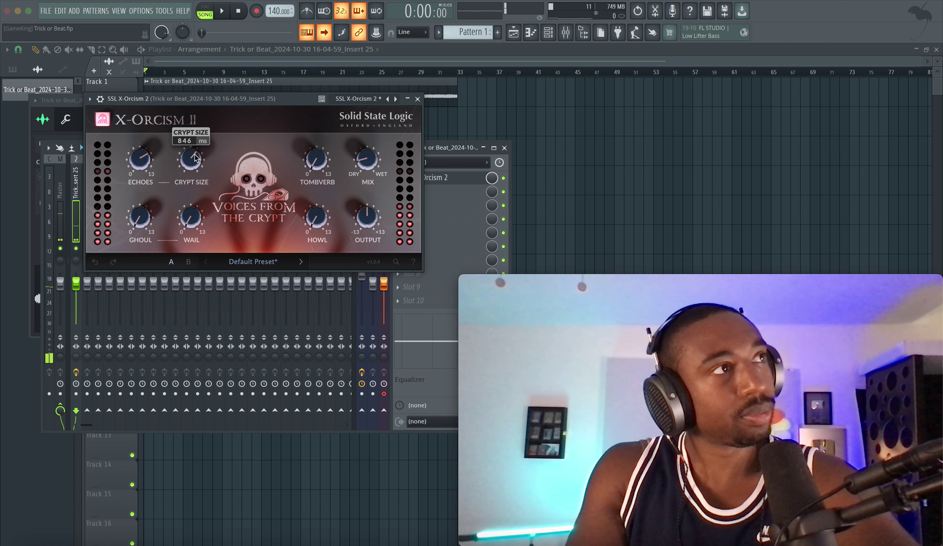
{"action": "left_click_drag", "start_coordinate": [187, 164], "coordinate": [192, 164]}
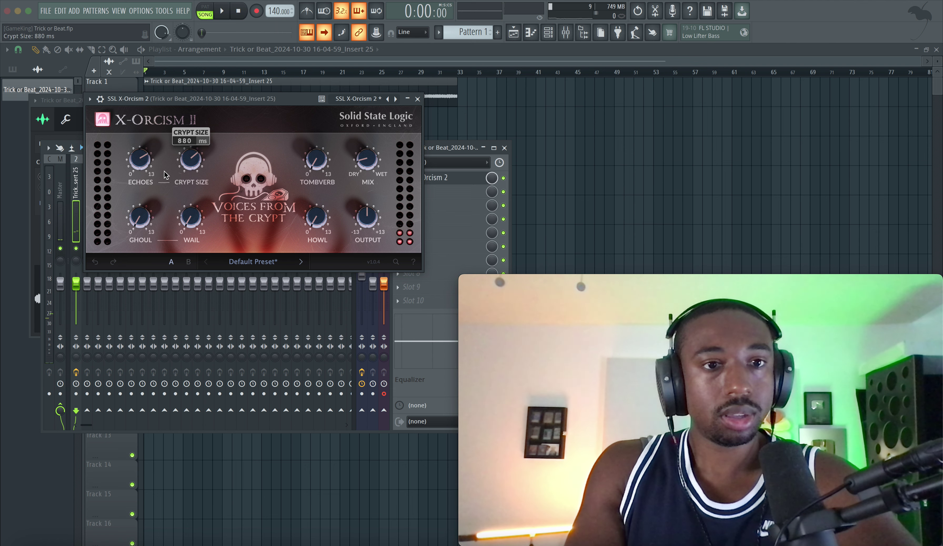
Raise Ghoul from 0.0 to 3.6 while auditioning the song
{"action": "mouse_move", "coordinate": [140, 218]}
{"action": "key", "text": "space"}
{"action": "left_click_drag", "start_coordinate": [140, 218], "coordinate": [167, 143]}
{"action": "key", "text": "space"}
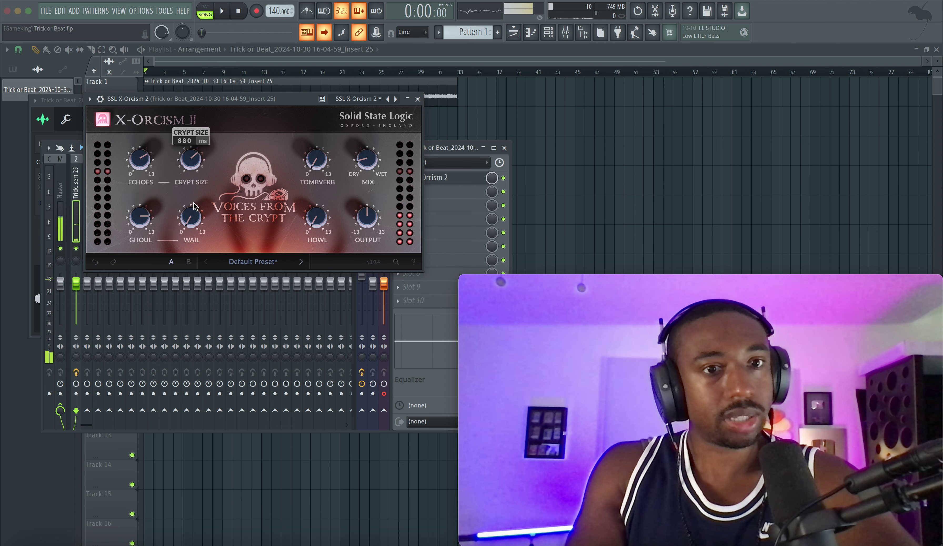
Reset Wail to 0.0, then bring it up to about 6.5, auditioning each setting
{"action": "mouse_move", "coordinate": [192, 220]}
{"action": "key", "text": "space"}
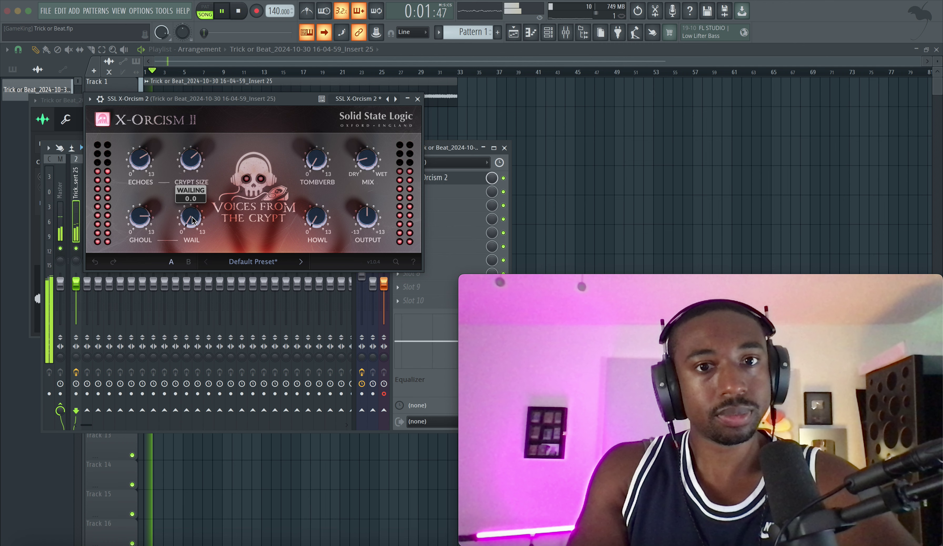
{"action": "key", "text": "space"}
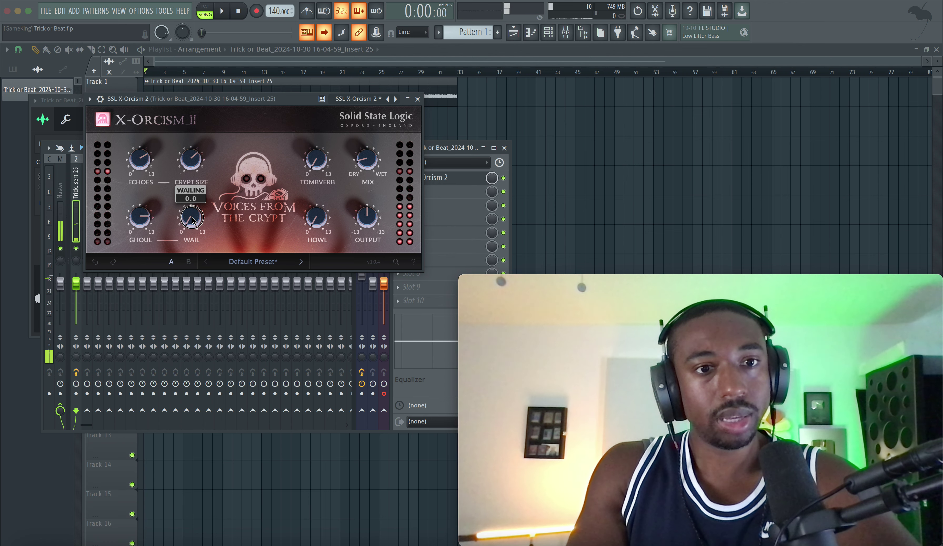
{"action": "left_click_drag", "start_coordinate": [191, 214], "coordinate": [190, 225]}
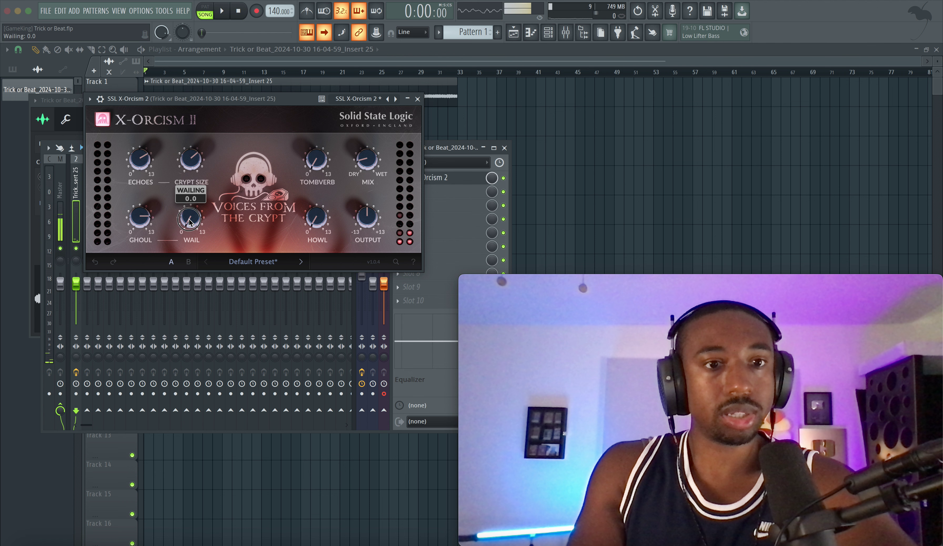
{"action": "key", "text": "space"}
{"action": "left_click_drag", "start_coordinate": [190, 222], "coordinate": [192, 141]}
{"action": "key", "text": "space"}
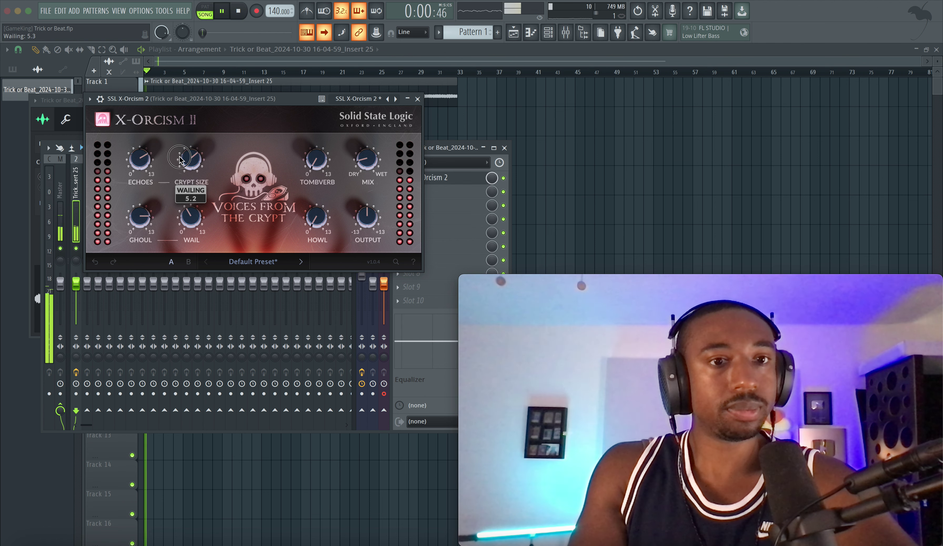
{"action": "mouse_move", "coordinate": [146, 230]}
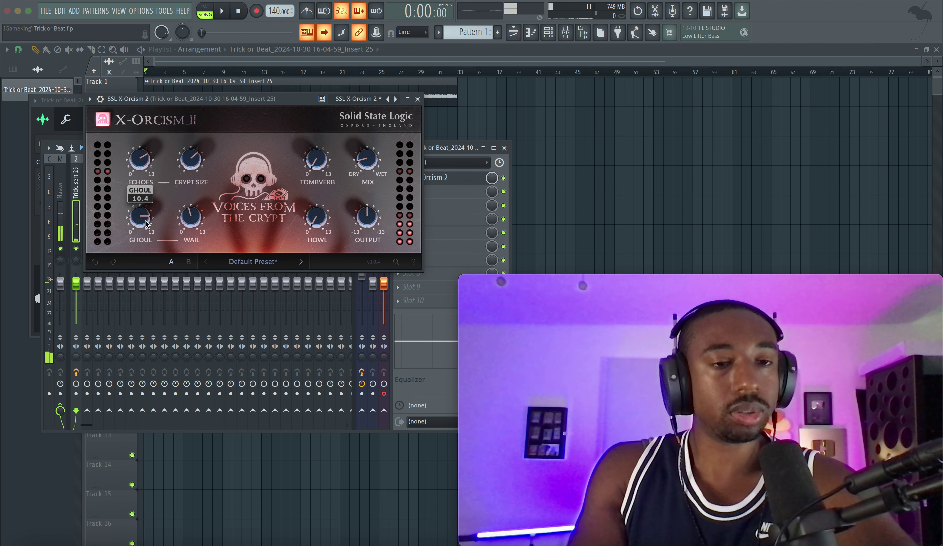
{"action": "mouse_move", "coordinate": [192, 223]}
{"action": "key", "text": "space"}
{"action": "left_click_drag", "start_coordinate": [192, 223], "coordinate": [191, 216]}
{"action": "key", "text": "space"}
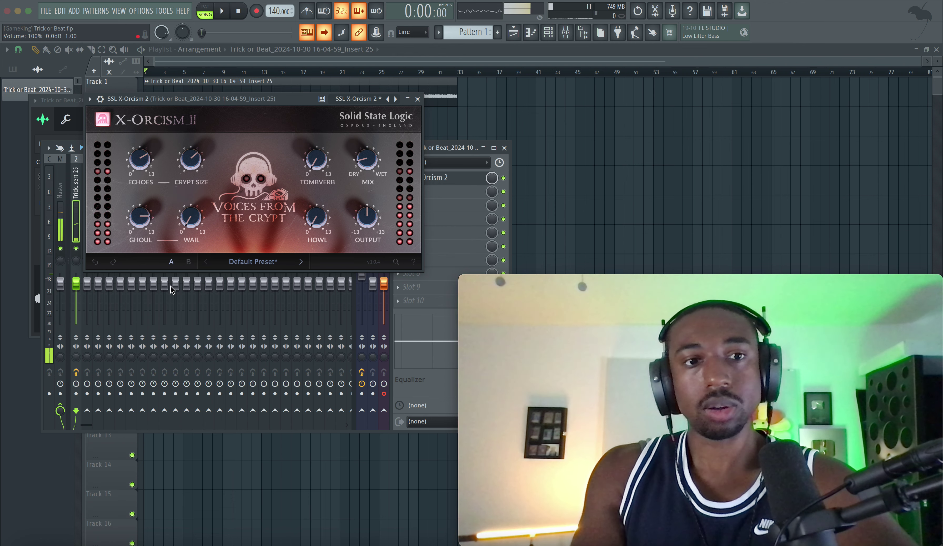
Fine-tune Ghoul between 12.6 and 10.0 by ear, settling at 10.2
{"action": "key", "text": "space"}
{"action": "mouse_move", "coordinate": [143, 219]}
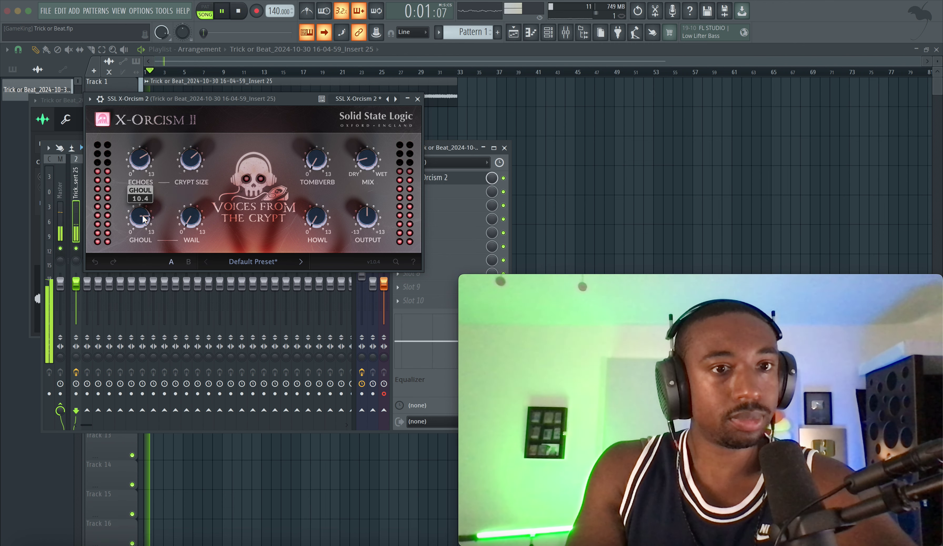
{"action": "key", "text": "space"}
{"action": "left_click_drag", "start_coordinate": [143, 219], "coordinate": [149, 198]}
{"action": "key", "text": "space"}
{"action": "key", "text": "space"}
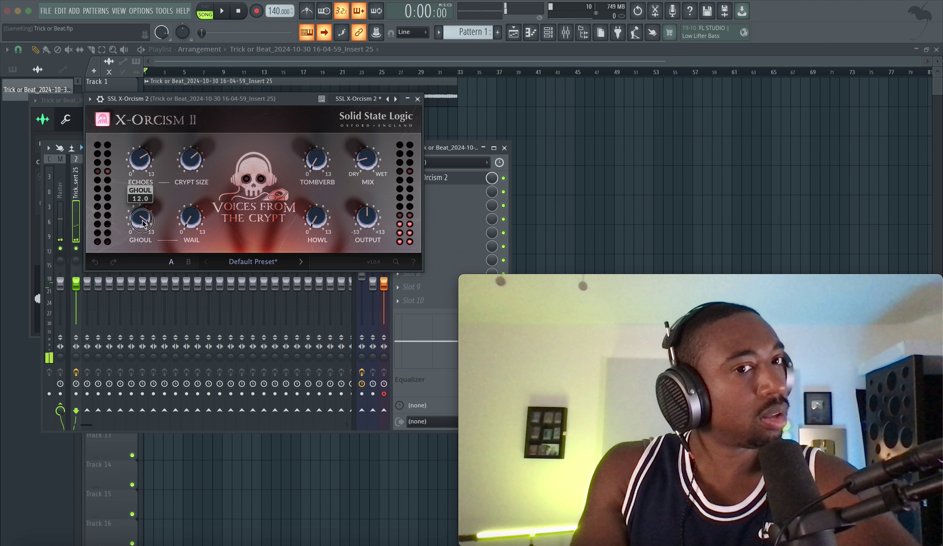
{"action": "key", "text": "space"}
{"action": "left_click_drag", "start_coordinate": [142, 222], "coordinate": [139, 236]}
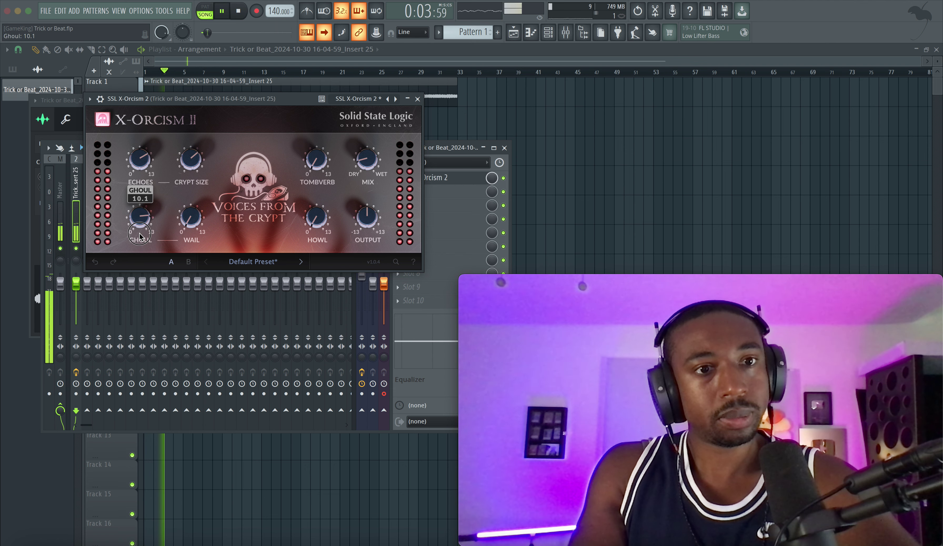
{"action": "key", "text": "space"}
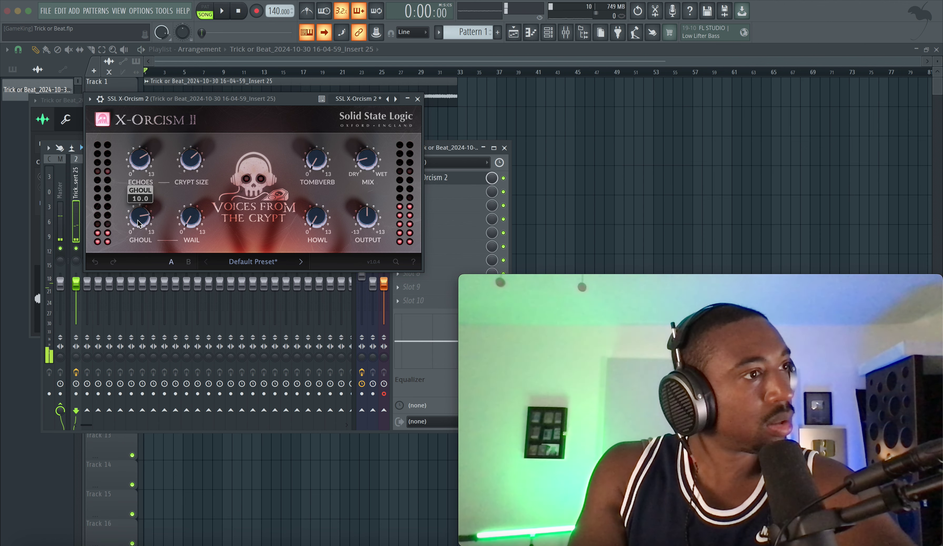
{"action": "key", "text": "space"}
{"action": "left_click_drag", "start_coordinate": [138, 221], "coordinate": [138, 215]}
{"action": "key", "text": "space"}
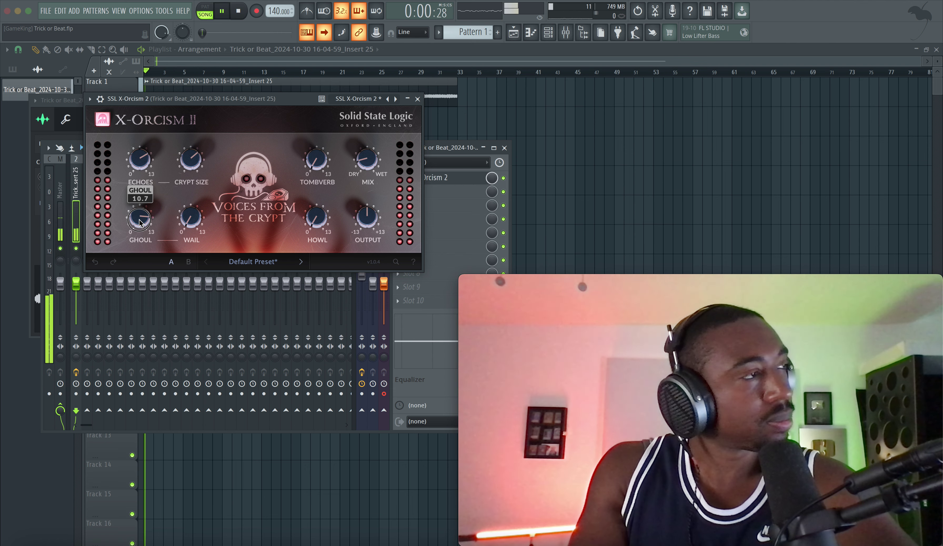
{"action": "scroll", "coordinate": [139, 222], "scroll_direction": "down", "scroll_amount": 1}
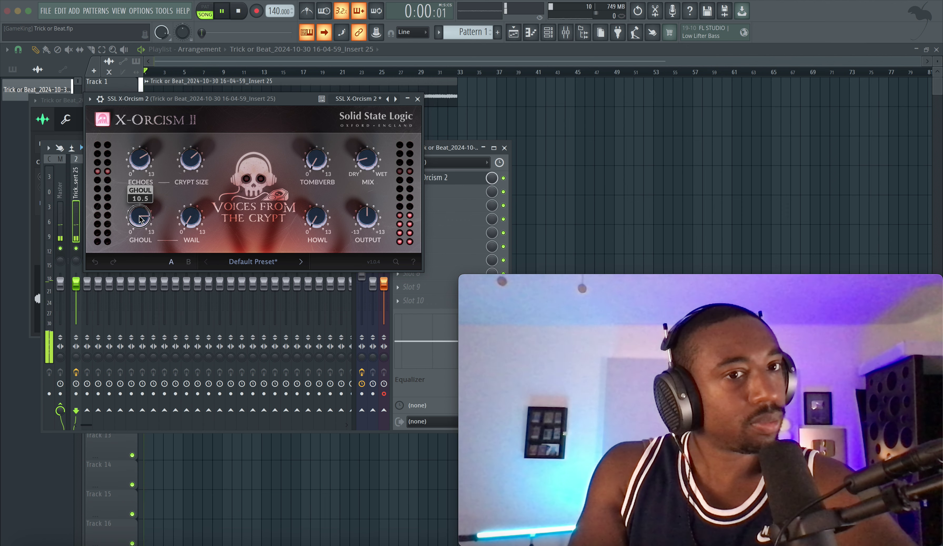
{"action": "left_click_drag", "start_coordinate": [139, 217], "coordinate": [139, 221]}
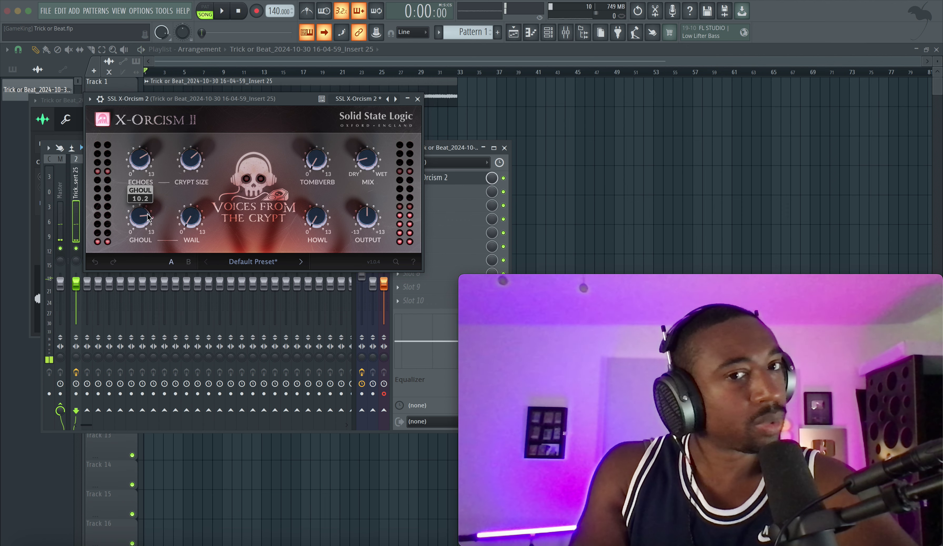
Raise Tombverb to 5.4 and then to about 11.1, auditioning with playback
{"action": "mouse_move", "coordinate": [313, 206]}
{"action": "mouse_move", "coordinate": [316, 169]}
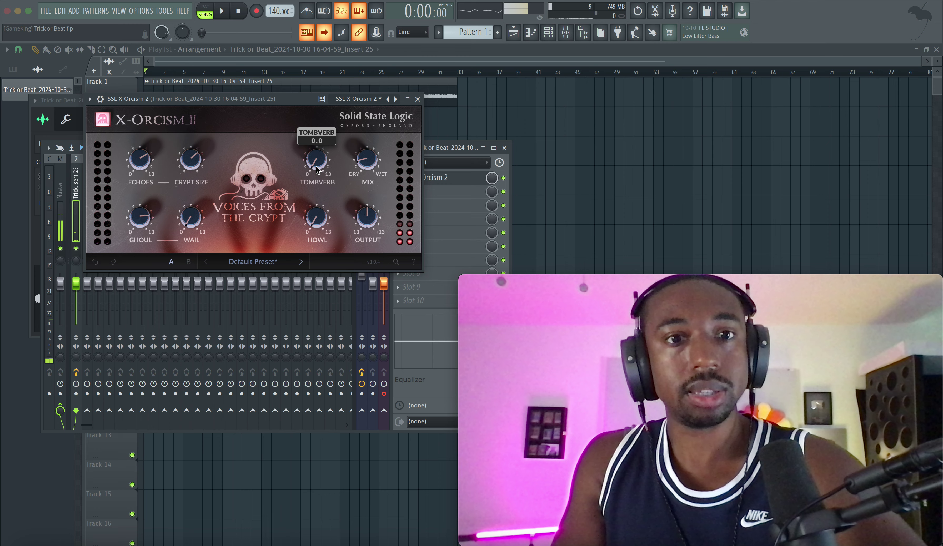
{"action": "key", "text": "space"}
{"action": "left_click_drag", "start_coordinate": [316, 170], "coordinate": [323, 110]}
{"action": "key", "text": "space"}
{"action": "key", "text": "space"}
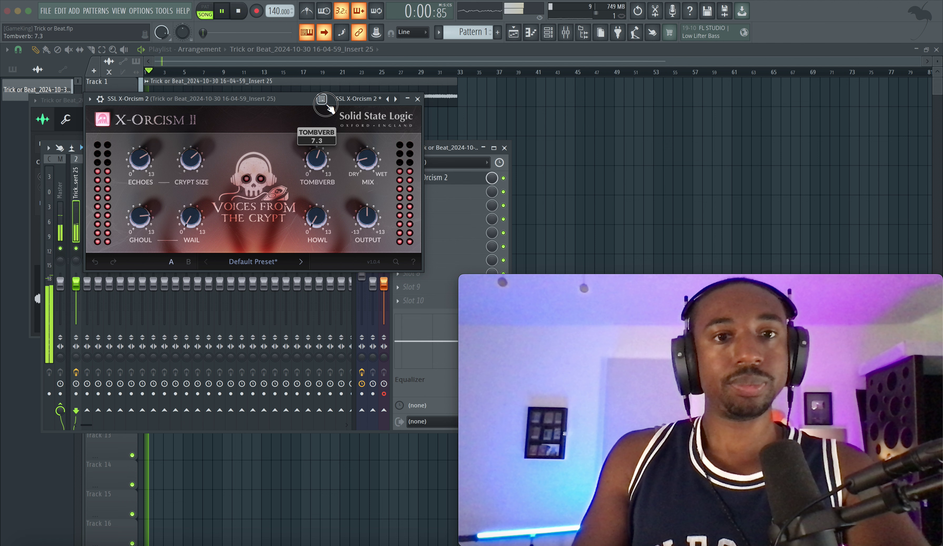
{"action": "key", "text": "space"}
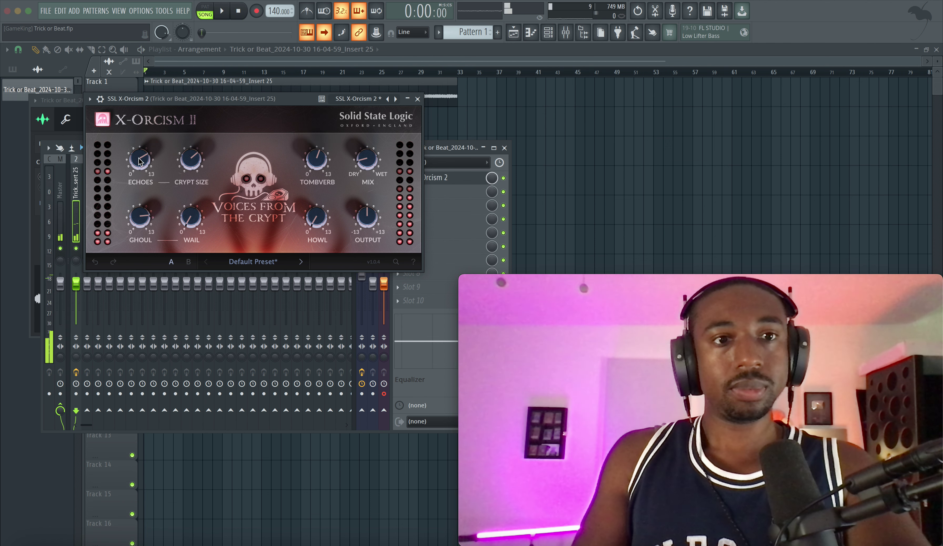
{"action": "key", "text": "space"}
{"action": "mouse_move", "coordinate": [316, 161]}
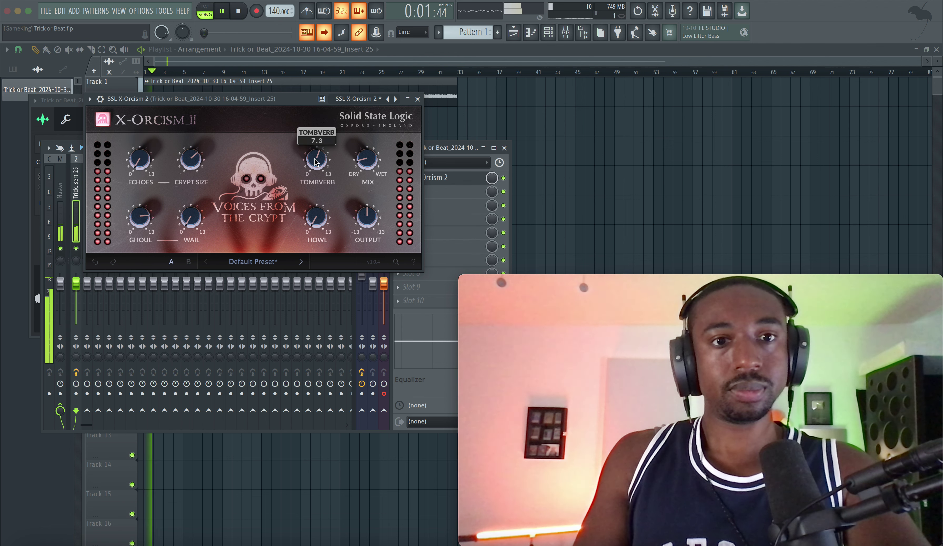
{"action": "key", "text": "space"}
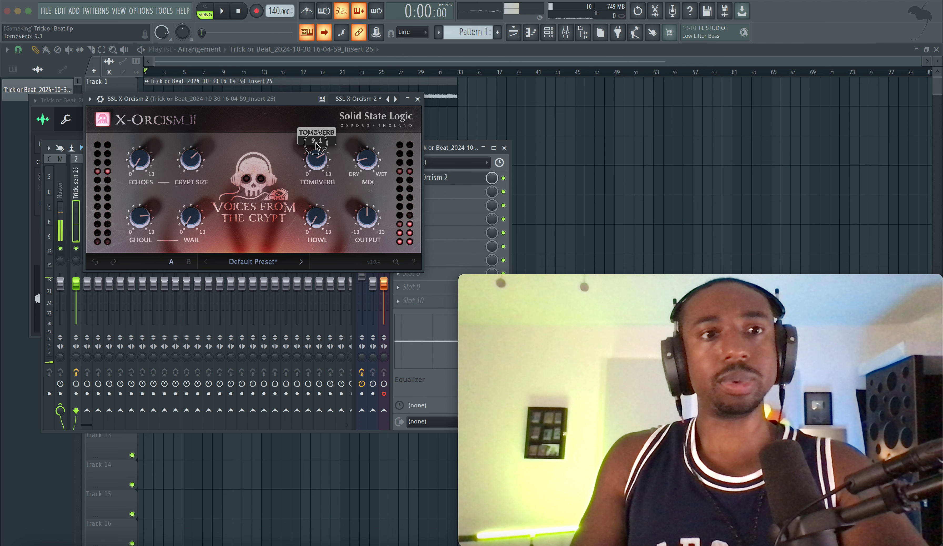
{"action": "key", "text": "space"}
{"action": "left_click_drag", "start_coordinate": [316, 141], "coordinate": [321, 131]}
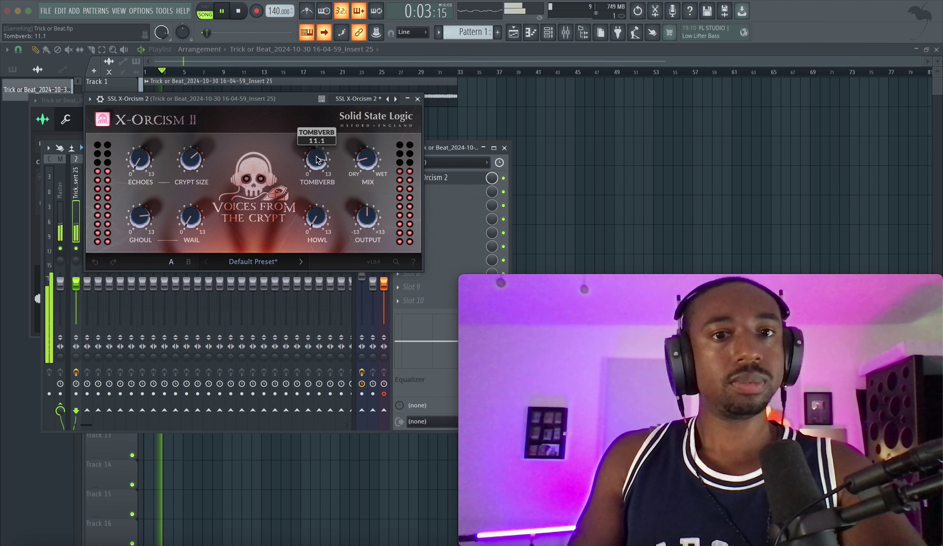
{"action": "mouse_move", "coordinate": [322, 225]}
{"action": "key", "text": "space"}
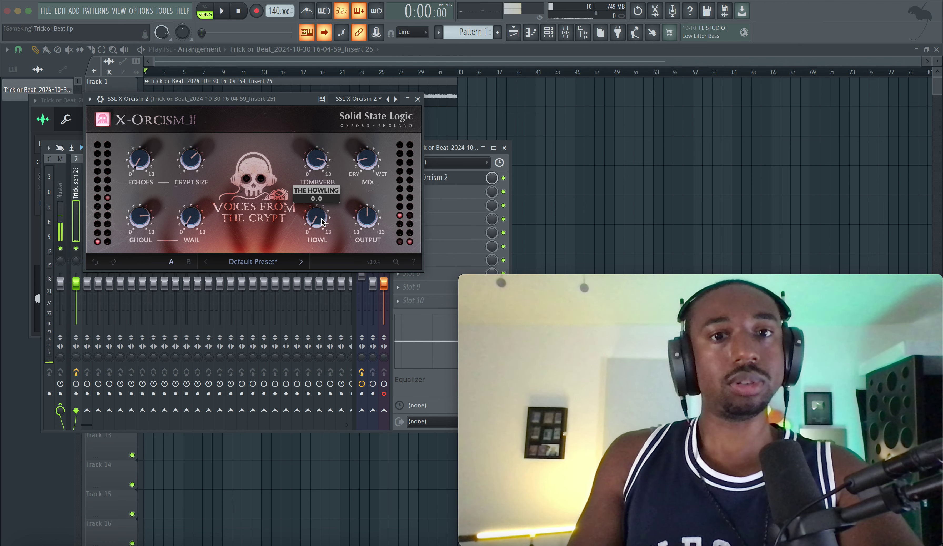
Push Howl up from zero to its 13.0 maximum, then ease it back to 12.0
{"action": "left_click_drag", "start_coordinate": [322, 221], "coordinate": [336, 154]}
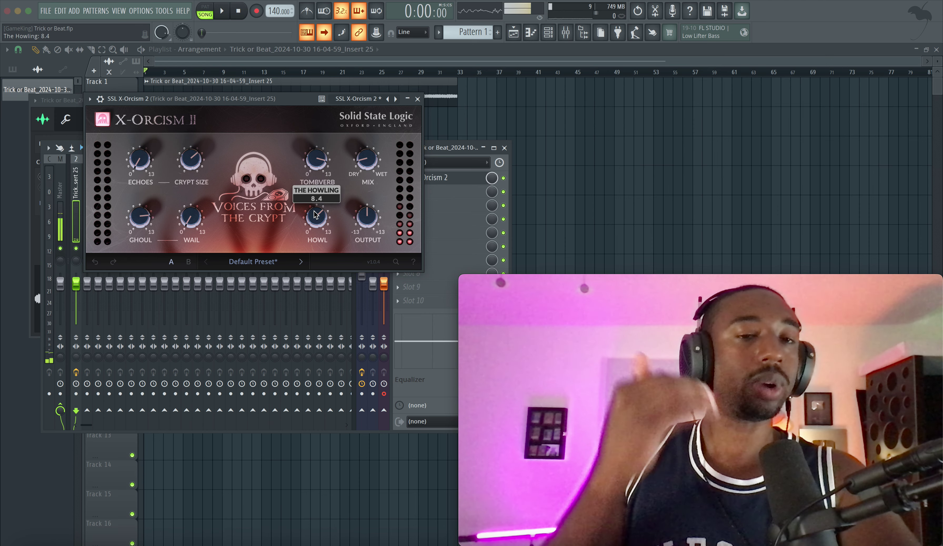
{"action": "left_click_drag", "start_coordinate": [310, 222], "coordinate": [312, 202]}
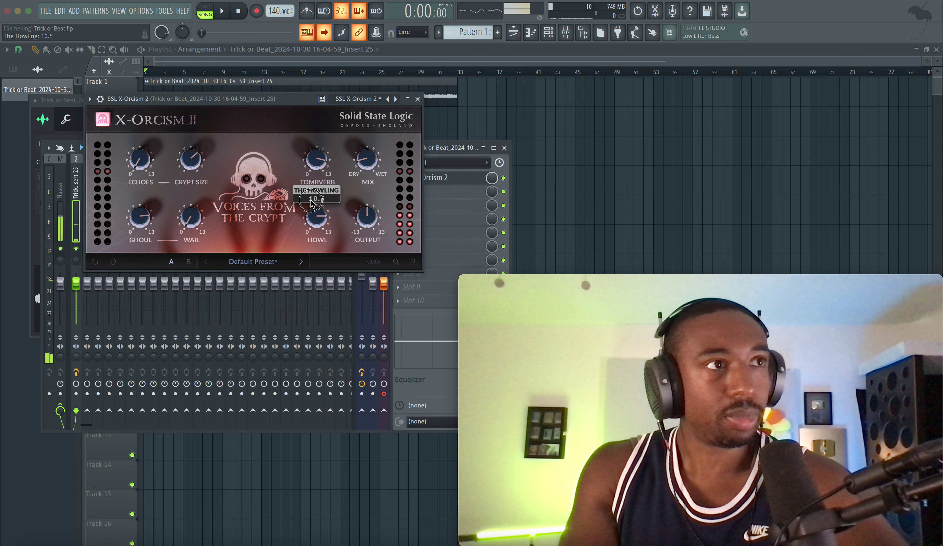
{"action": "key", "text": "space"}
{"action": "left_click_drag", "start_coordinate": [311, 203], "coordinate": [332, 192]}
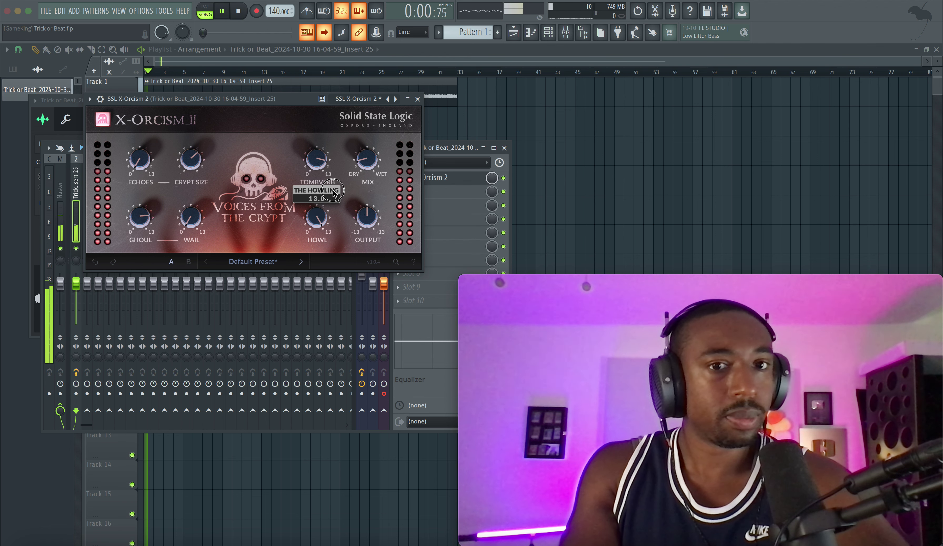
{"action": "left_click_drag", "start_coordinate": [333, 193], "coordinate": [328, 205]}
{"action": "key", "text": "space"}
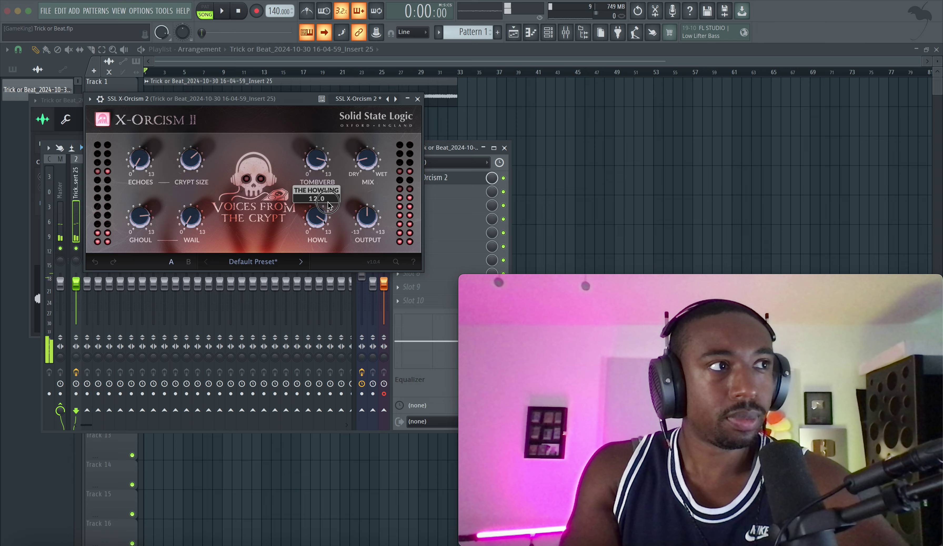
Trim Howl to 10.8, set Mix to 25%, then turn Howl down to a subtle 0.6
{"action": "scroll", "coordinate": [328, 206], "scroll_direction": "down", "scroll_amount": 1}
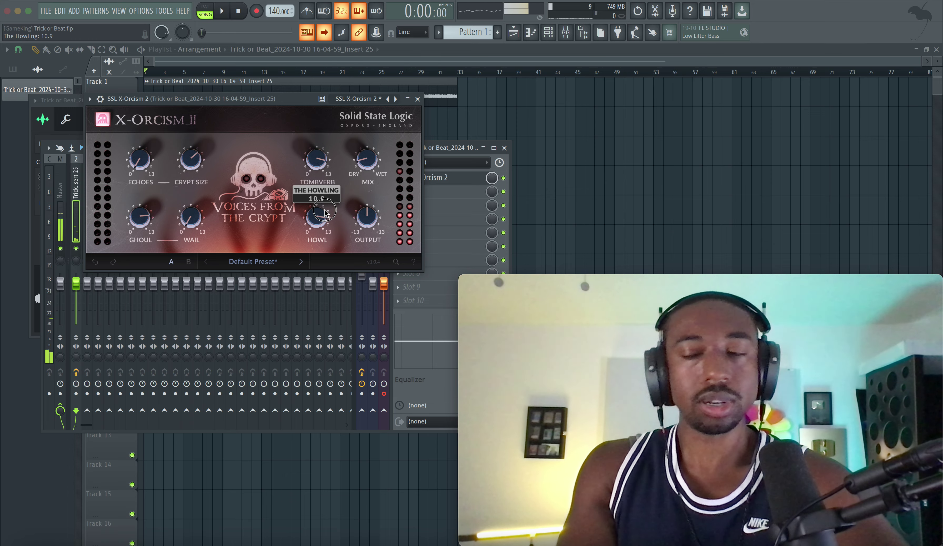
{"action": "left_click_drag", "start_coordinate": [325, 212], "coordinate": [325, 215]}
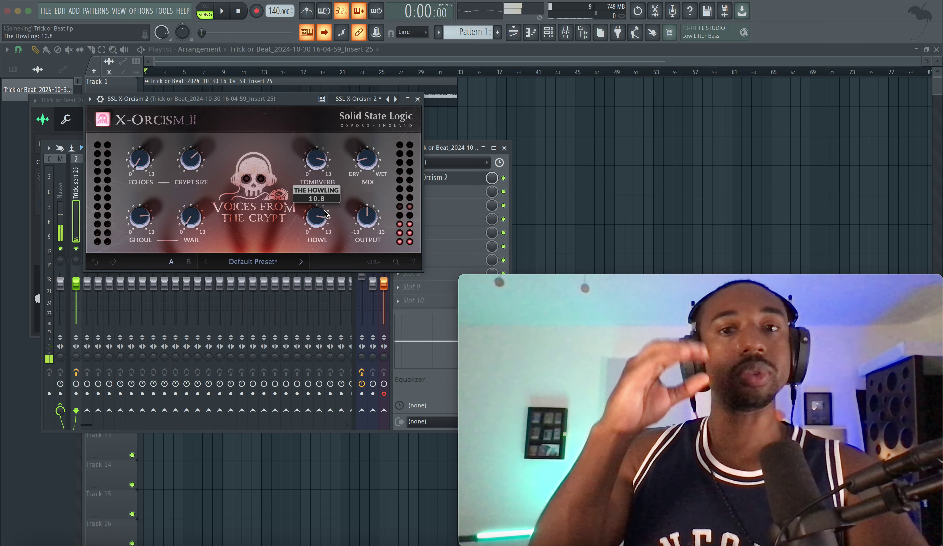
{"action": "key", "text": "space"}
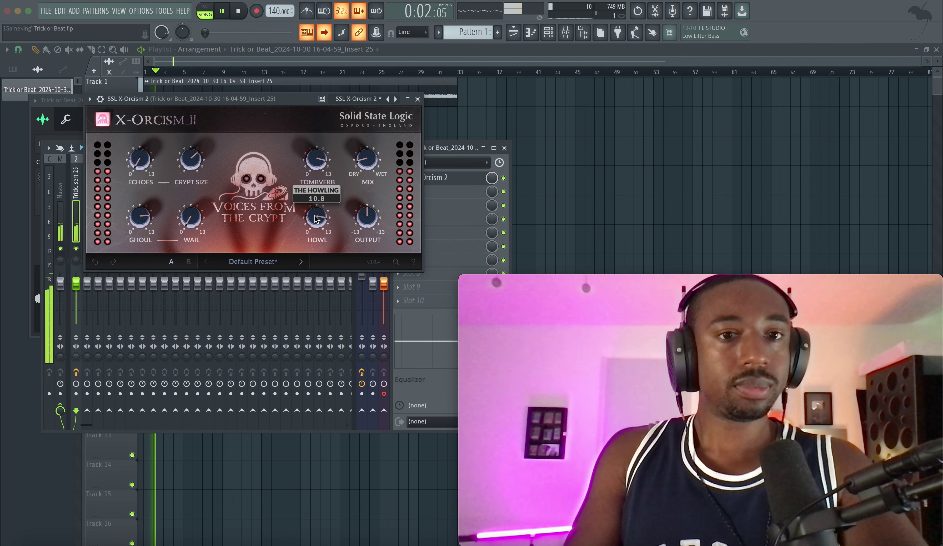
{"action": "key", "text": "space"}
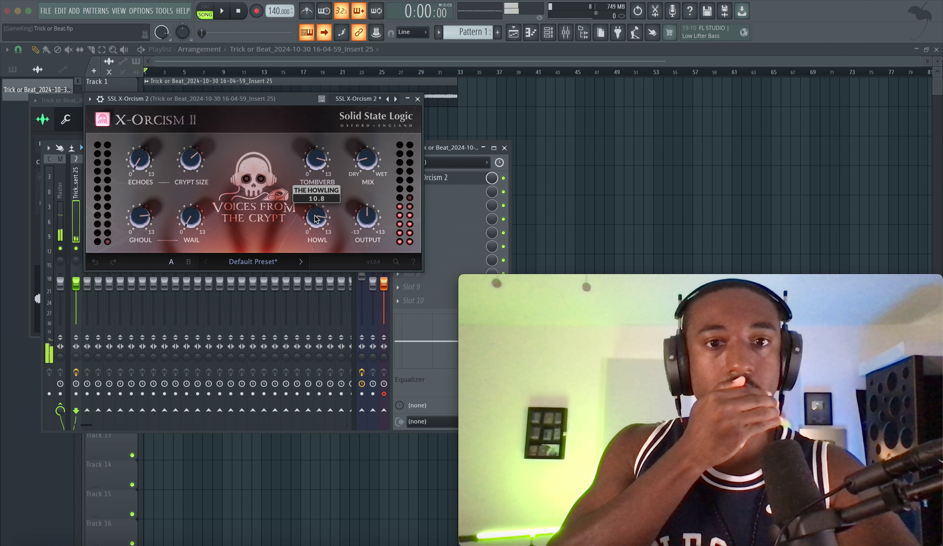
{"action": "key", "text": "space"}
{"action": "left_click_drag", "start_coordinate": [368, 159], "coordinate": [360, 171]}
{"action": "key", "text": "space"}
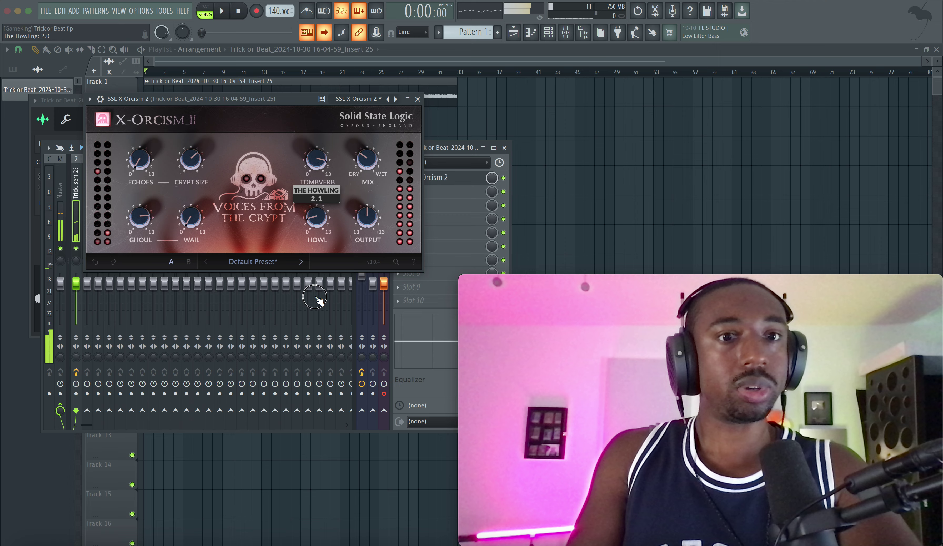
{"action": "mouse_move", "coordinate": [316, 200]}
{"action": "left_mouse_down"}
{"action": "mouse_move", "coordinate": [321, 234]}
{"action": "mouse_move", "coordinate": [313, 206]}
{"action": "left_mouse_up"}
{"action": "key", "text": "space"}
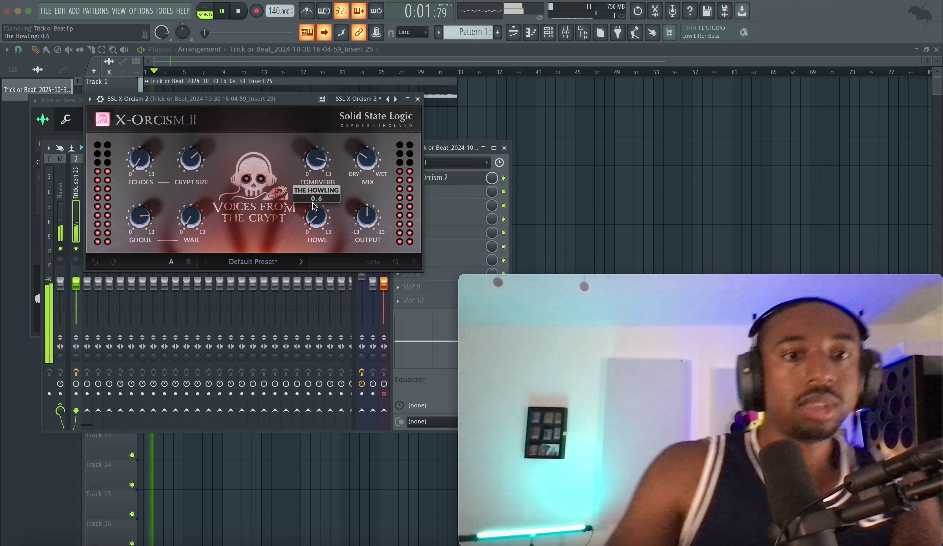
Nudge Tombverb to 10.9, ease Ghoul to 10.2, and bring Mix down then back to 29%
{"action": "left_click_drag", "start_coordinate": [317, 162], "coordinate": [370, 139]}
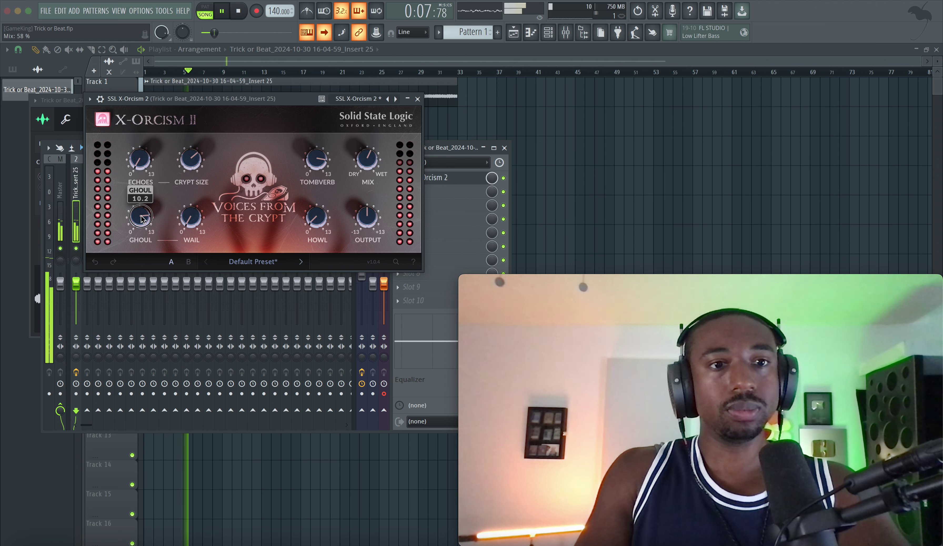
{"action": "left_click_drag", "start_coordinate": [143, 218], "coordinate": [141, 219]}
{"action": "key", "text": "space"}
{"action": "key", "text": "space"}
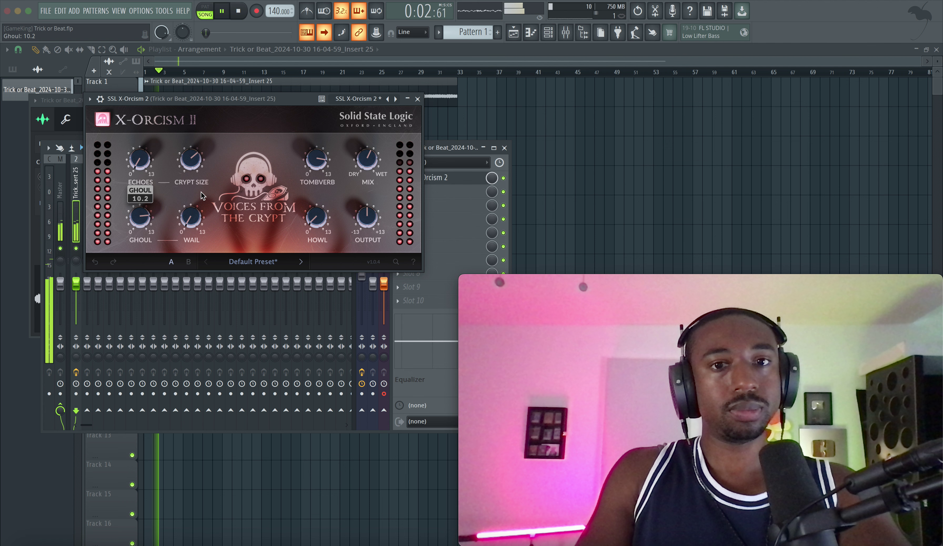
{"action": "left_click_drag", "start_coordinate": [366, 163], "coordinate": [362, 190]}
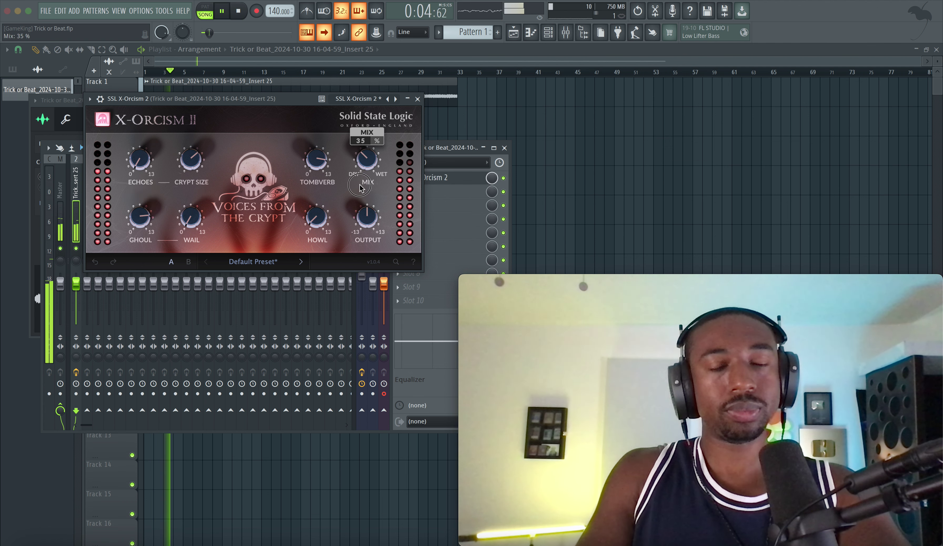
{"action": "left_click_drag", "start_coordinate": [344, 222], "coordinate": [345, 180]}
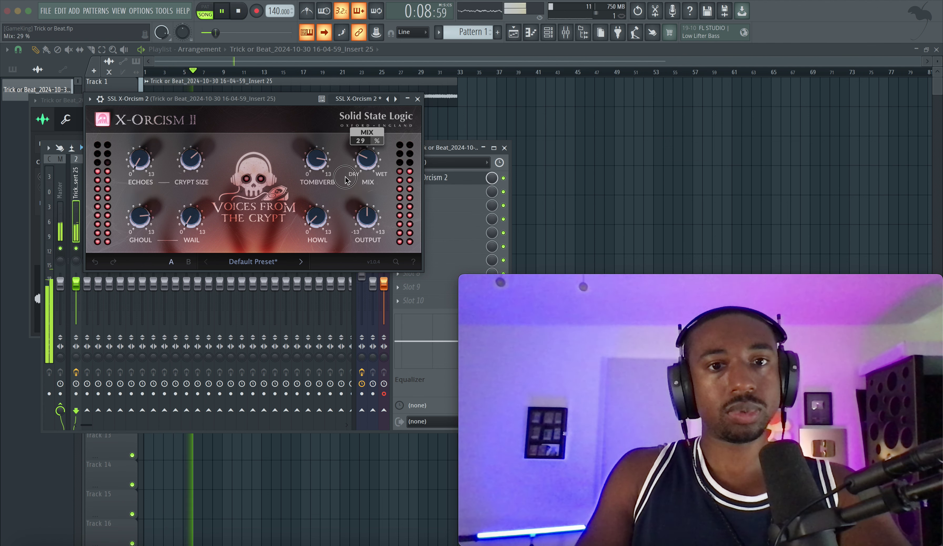
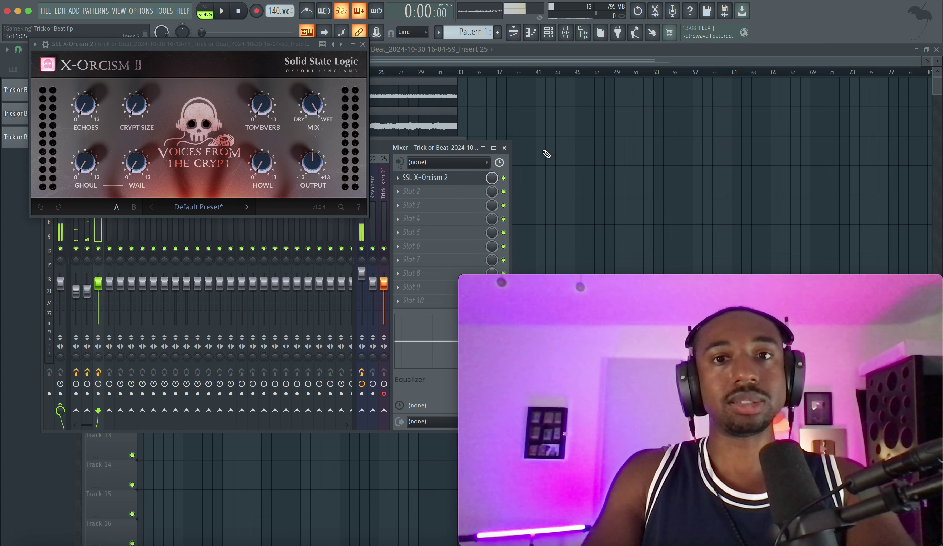
Hide the mixer, move the X-Orcism 2 window down over the playlist, and start playback
{"action": "key", "text": "F9"}
{"action": "left_click_drag", "start_coordinate": [234, 63], "coordinate": [242, 199]}
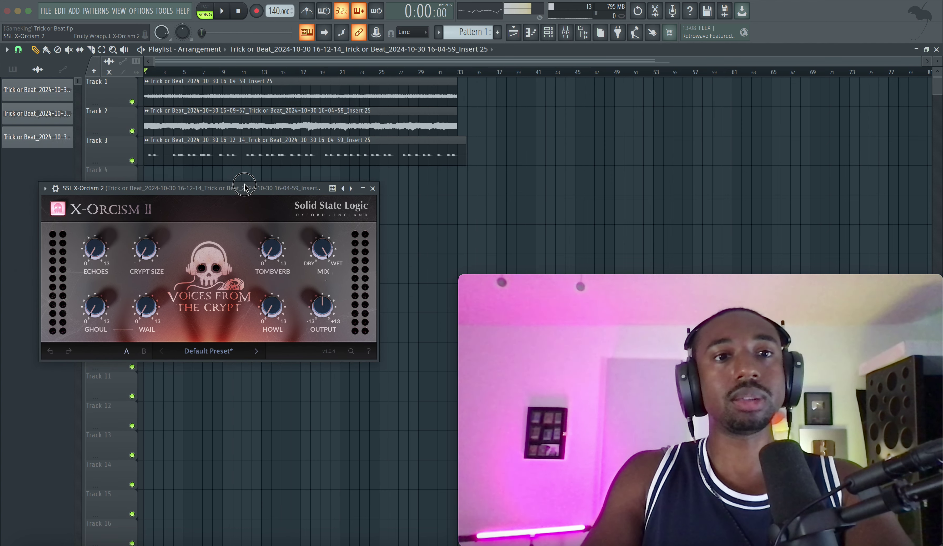
{"action": "key", "text": "space"}
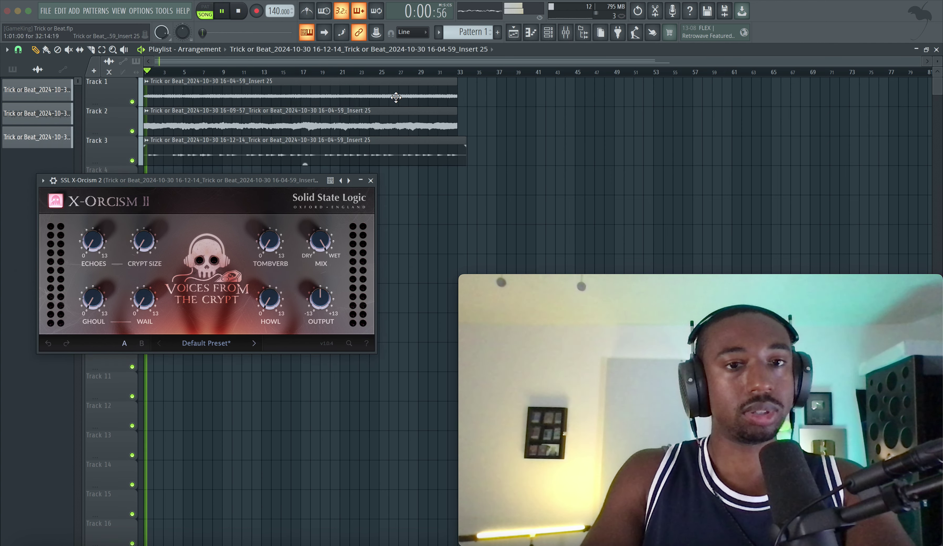
With the mixer back, raise X-Orcism 2's Ghoul amount to 6.6
{"action": "key", "text": "F9"}
{"action": "left_click_drag", "start_coordinate": [188, 179], "coordinate": [324, 137]}
{"action": "mouse_move", "coordinate": [228, 255]}
{"action": "left_mouse_down"}
{"action": "mouse_move", "coordinate": [230, 229]}
{"action": "mouse_move", "coordinate": [232, 240]}
{"action": "left_mouse_up"}
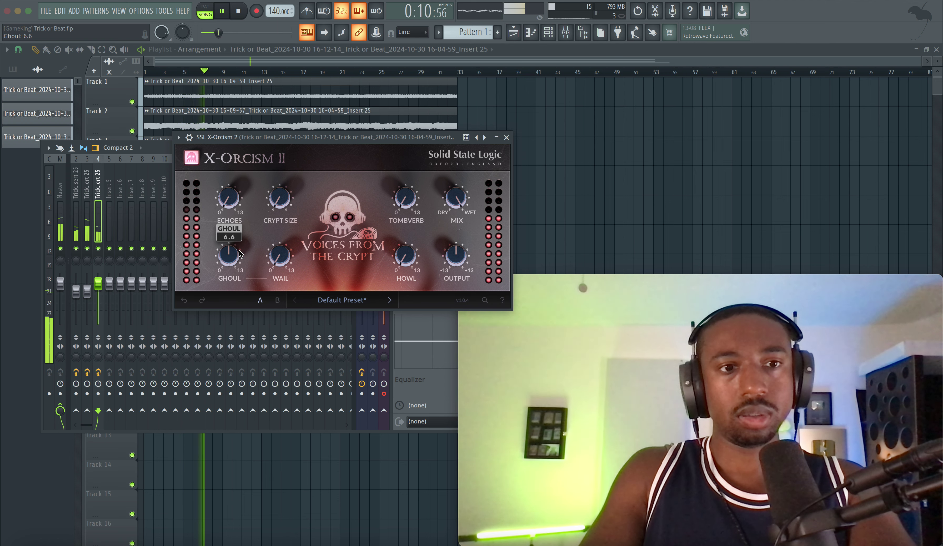
Restart the beat with X-Orcism 2's Mix set to 62%
{"action": "key", "text": "space"}
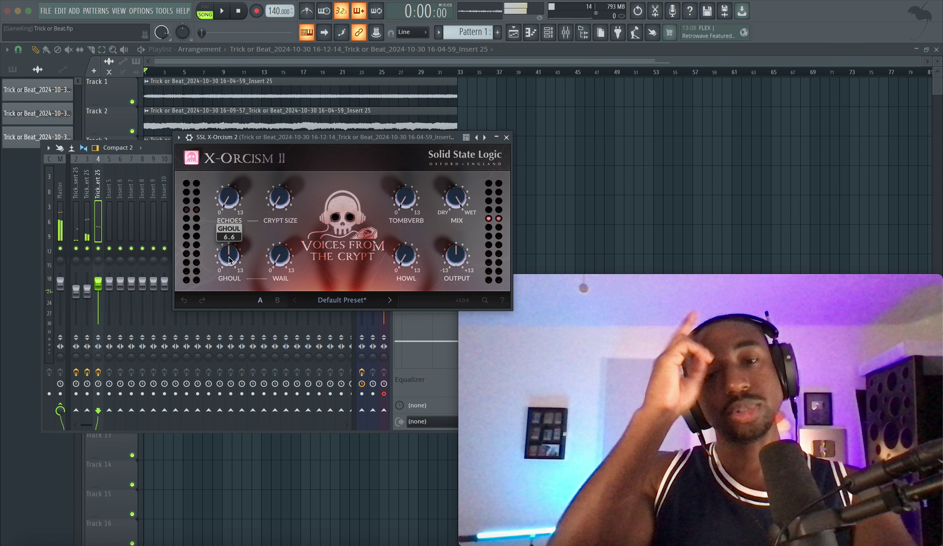
{"action": "left_click_drag", "start_coordinate": [456, 199], "coordinate": [442, 225]}
{"action": "key", "text": "space"}
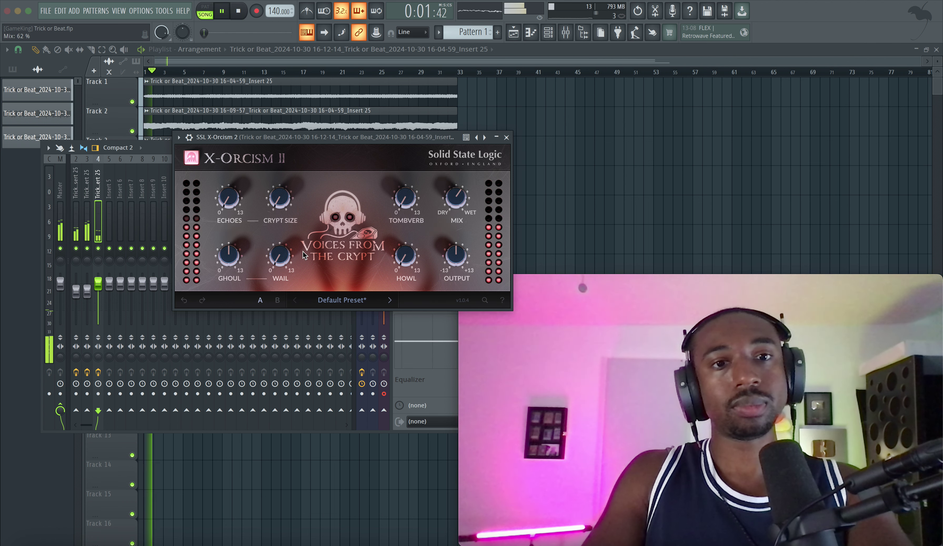
Raise Tombverb to about 4.9 and Howl to 5.7
{"action": "mouse_move", "coordinate": [259, 252]}
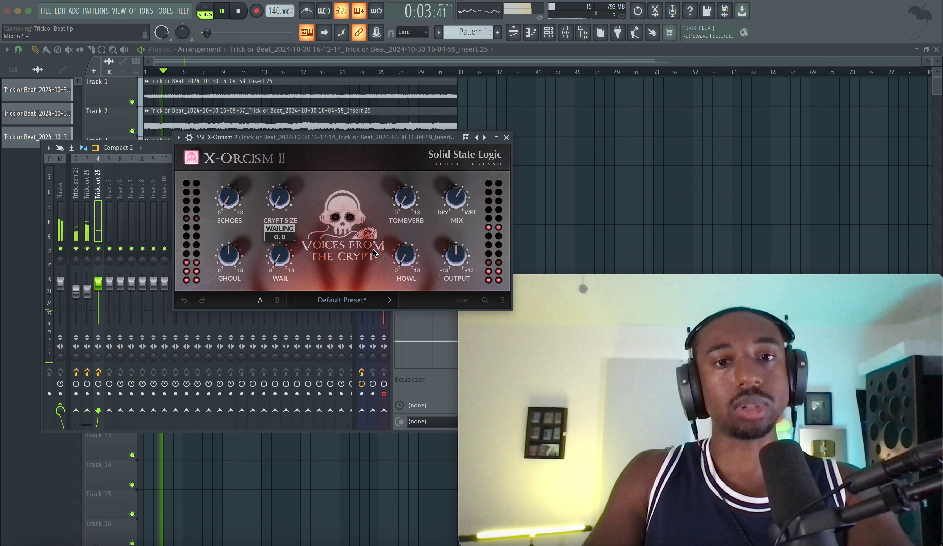
{"action": "mouse_move", "coordinate": [396, 256]}
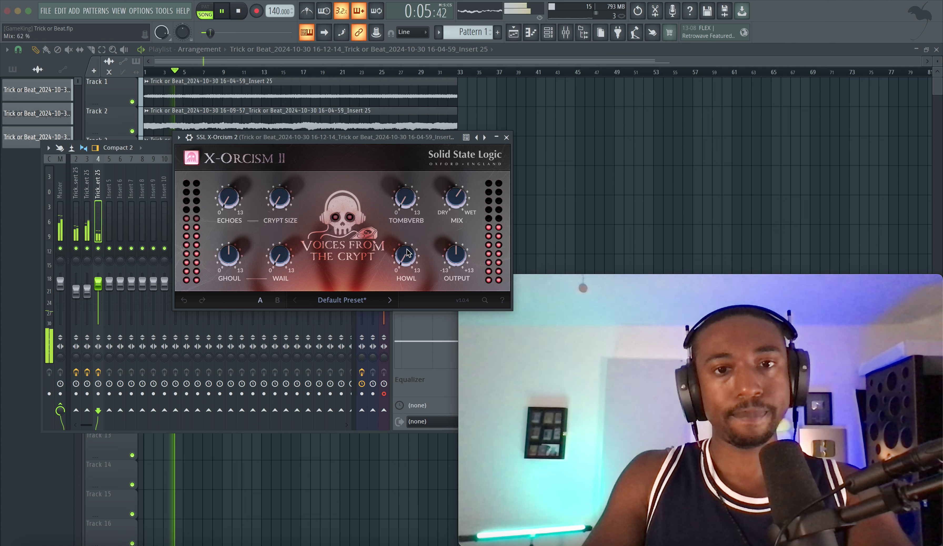
{"action": "left_click_drag", "start_coordinate": [405, 198], "coordinate": [412, 155]}
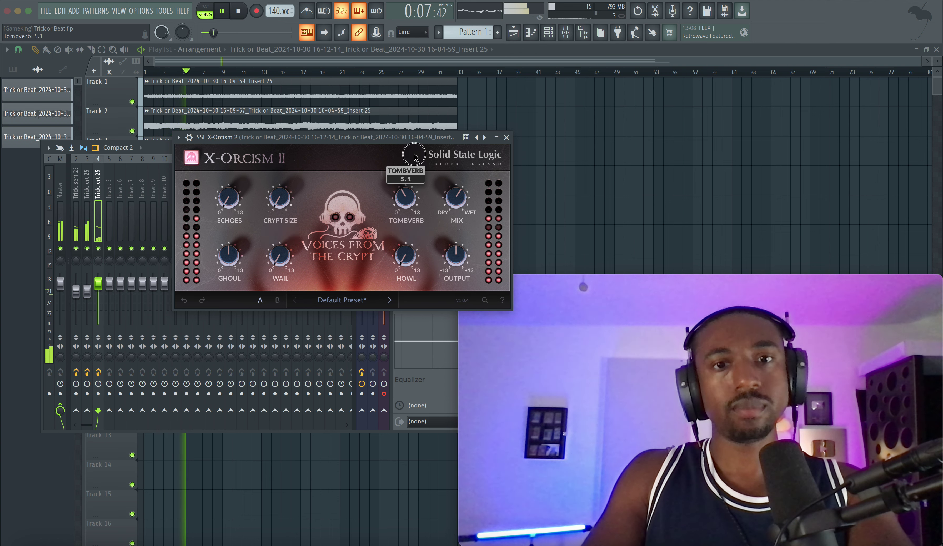
{"action": "mouse_move", "coordinate": [401, 255]}
{"action": "left_click_drag", "start_coordinate": [403, 238], "coordinate": [411, 208]}
Turn Echoes up to 7.5 and Crypt Size to 271 ms
{"action": "mouse_move", "coordinate": [411, 208]}
{"action": "mouse_move", "coordinate": [408, 247]}
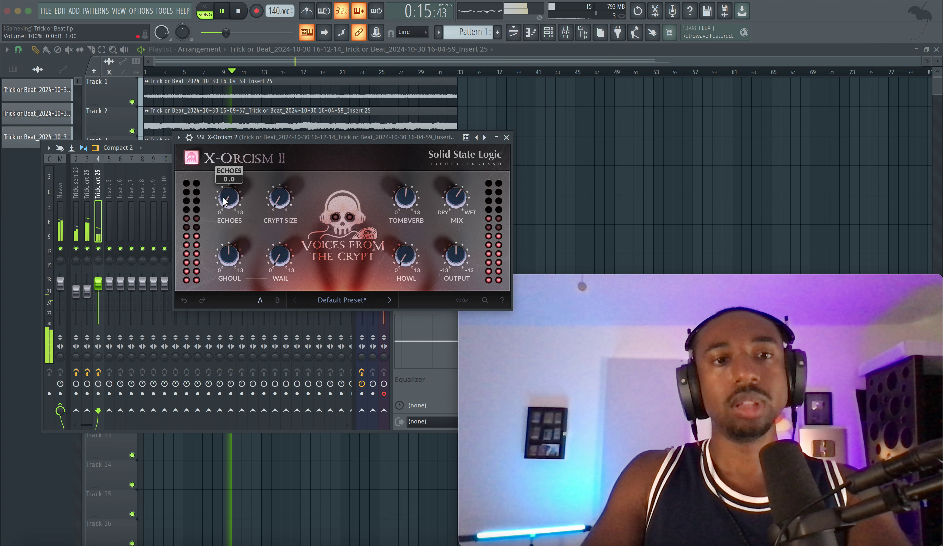
{"action": "left_click_drag", "start_coordinate": [229, 197], "coordinate": [231, 169]}
{"action": "left_click_drag", "start_coordinate": [280, 197], "coordinate": [276, 180]}
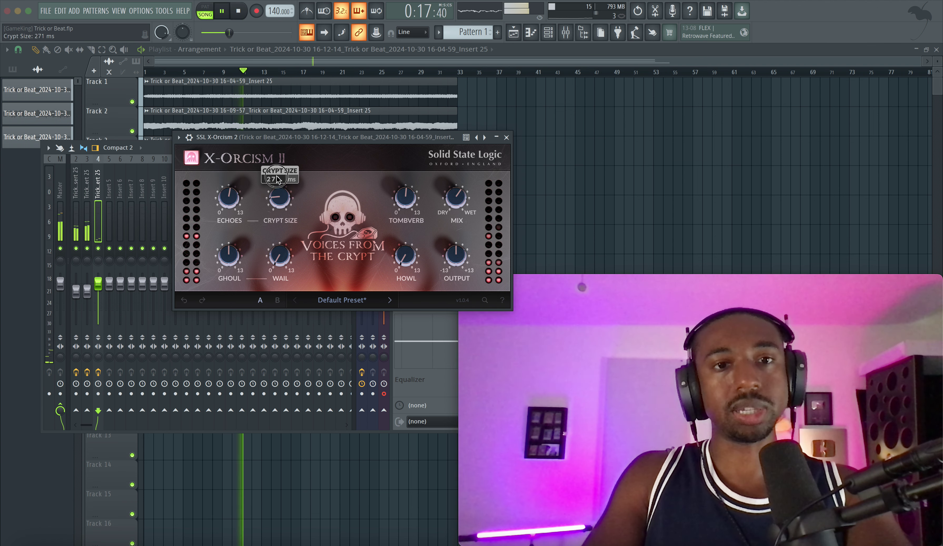
{"action": "left_click_drag", "start_coordinate": [234, 209], "coordinate": [232, 199]}
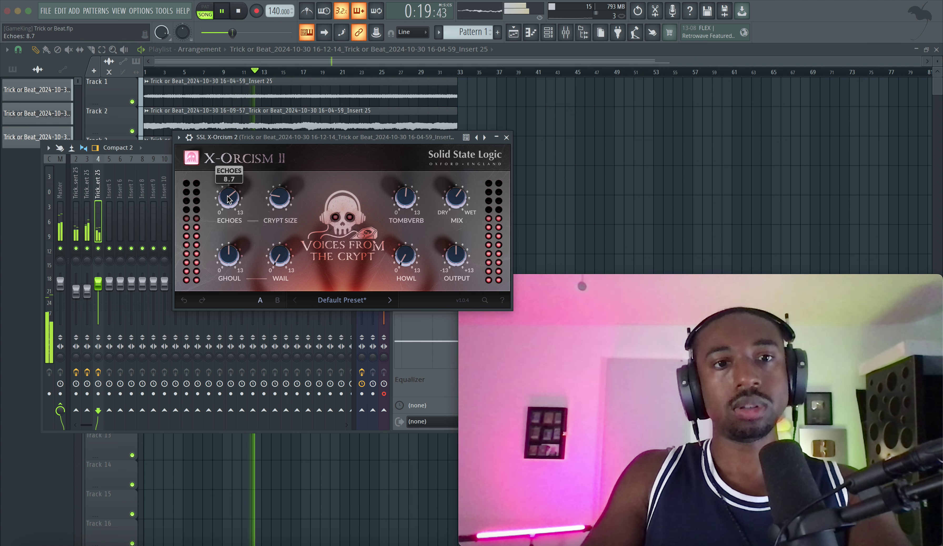
{"action": "scroll", "coordinate": [228, 199], "scroll_direction": "up", "scroll_amount": 2}
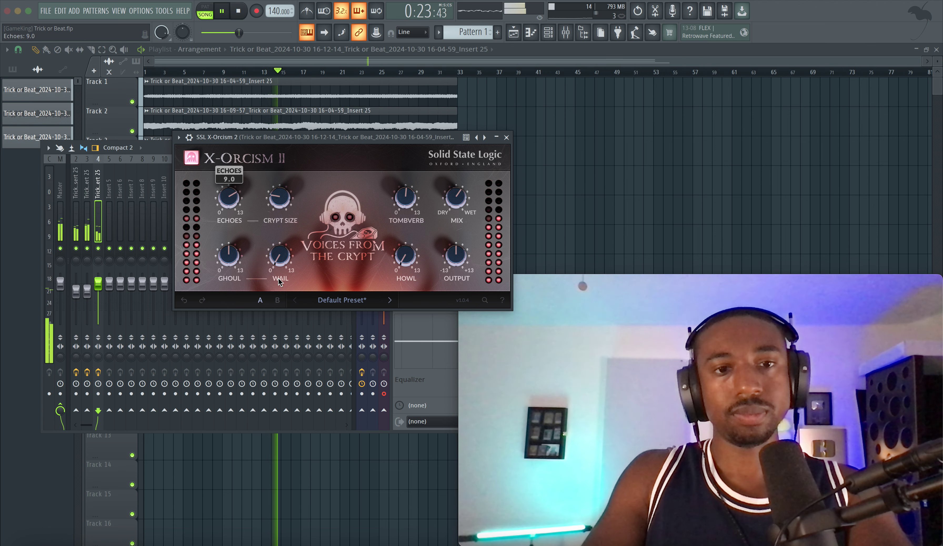
Raise Wail to 3.8, then close X-Orcism 2 and hide the mixer
{"action": "mouse_move", "coordinate": [280, 258]}
{"action": "left_click_drag", "start_coordinate": [282, 241], "coordinate": [280, 254]}
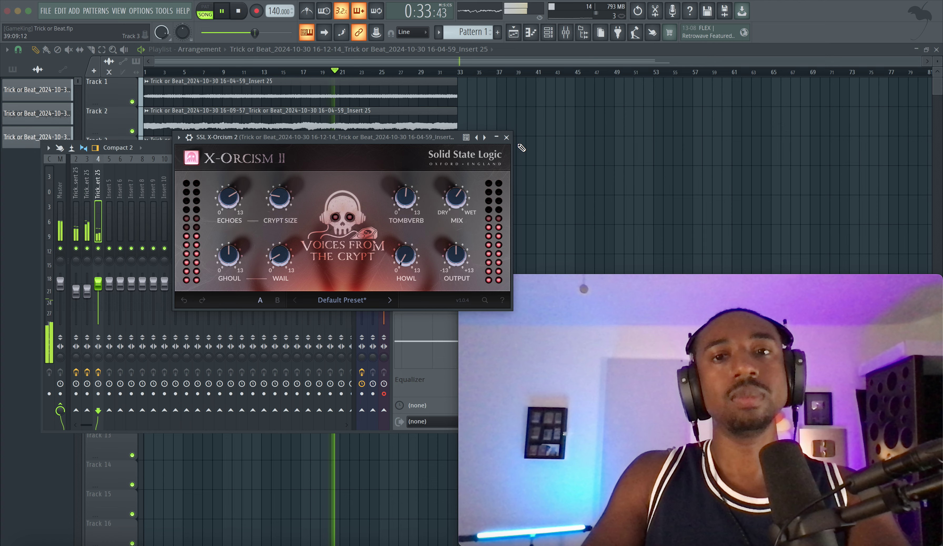
{"action": "left_click", "coordinate": [506, 137]}
{"action": "key", "text": "F9"}
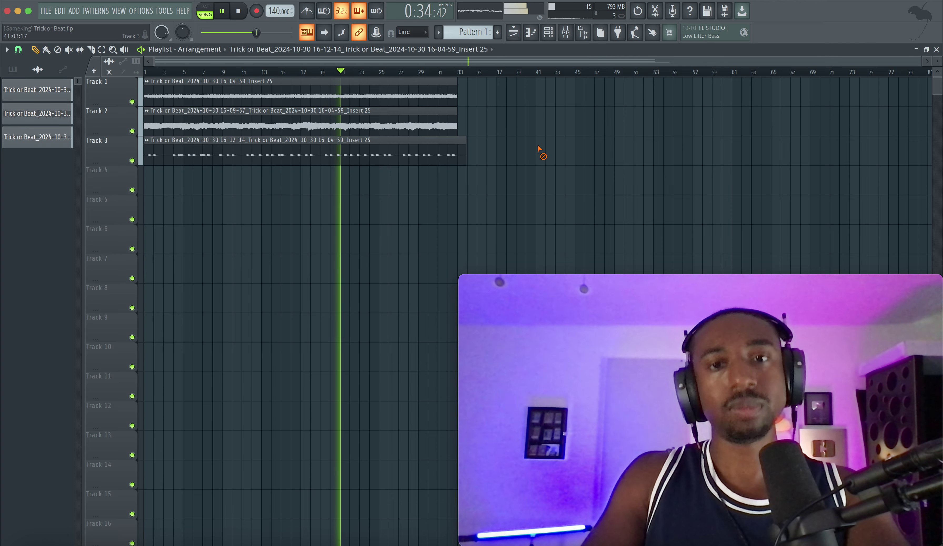
Trim the end of the Track 3 clip slightly in the playlist
{"action": "left_click", "coordinate": [568, 35]}
{"action": "key", "text": "F9"}
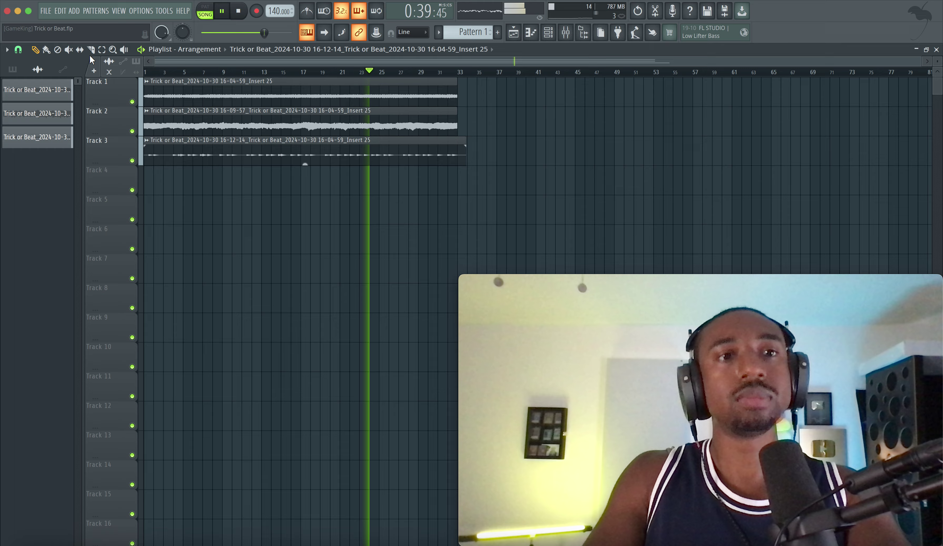
{"action": "left_click_drag", "start_coordinate": [464, 142], "coordinate": [463, 141]}
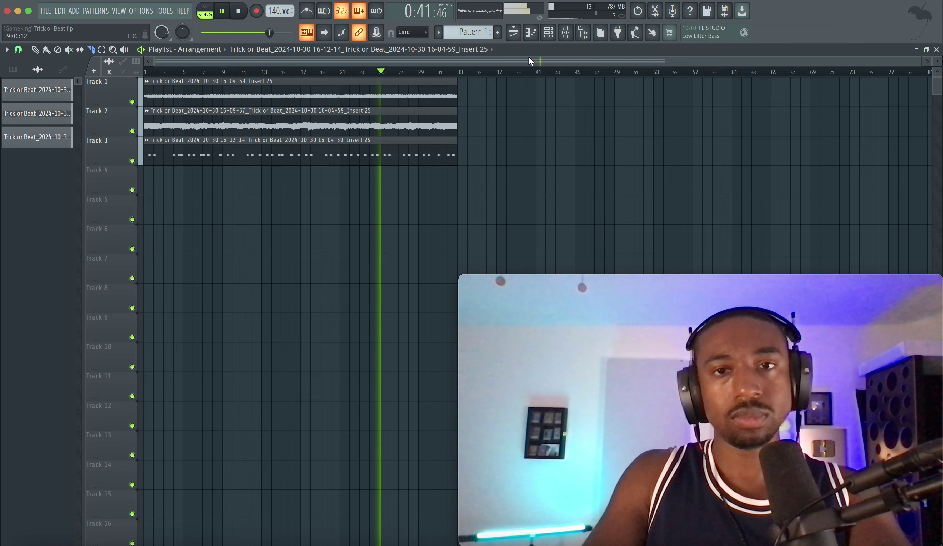
{"action": "left_click", "coordinate": [566, 33]}
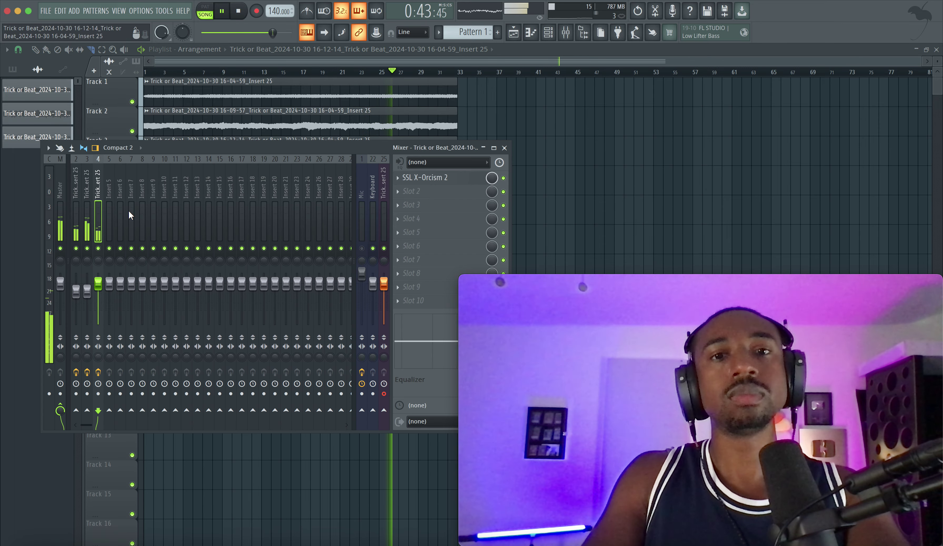
{"action": "left_click", "coordinate": [504, 147]}
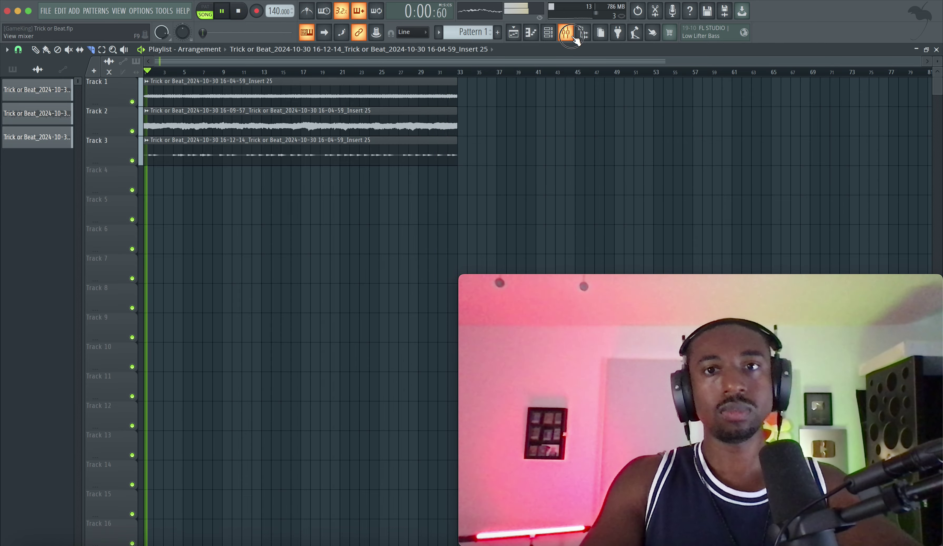
Reopen the mixer and show the MIDI settings listing the KRONOS KEYBOARD input
{"action": "left_click", "coordinate": [566, 33]}
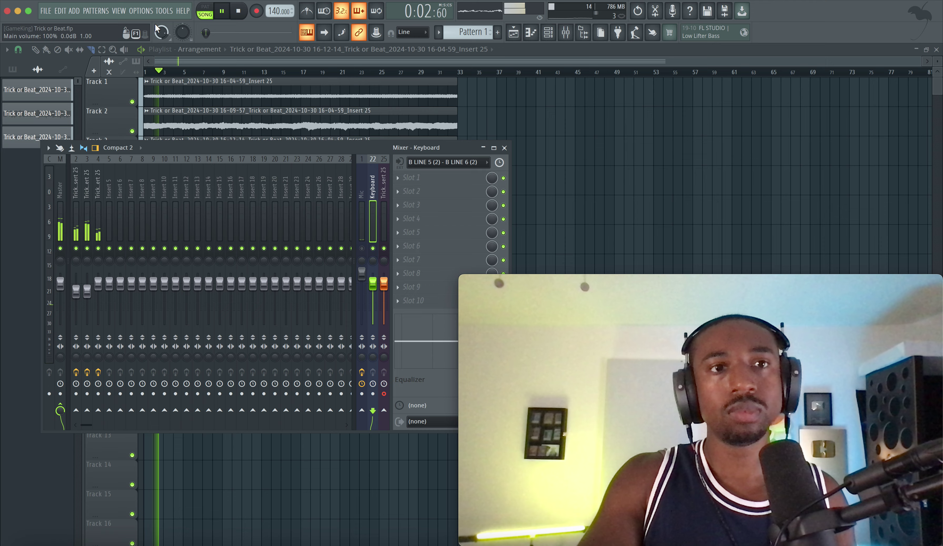
{"action": "left_click", "coordinate": [141, 11]}
{"action": "left_click", "coordinate": [157, 30]}
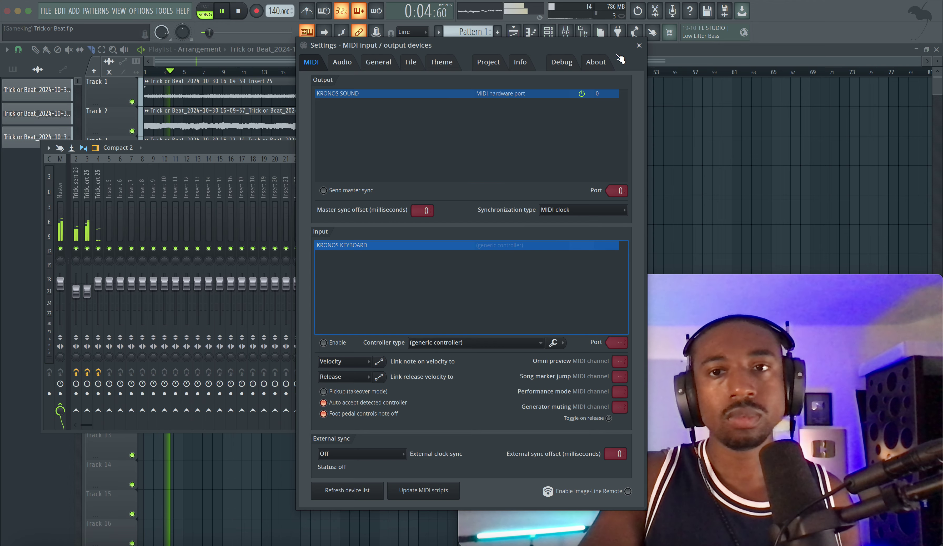
Close the MIDI settings, switch on the Mic channel, and stop playback
{"action": "left_click", "coordinate": [638, 45]}
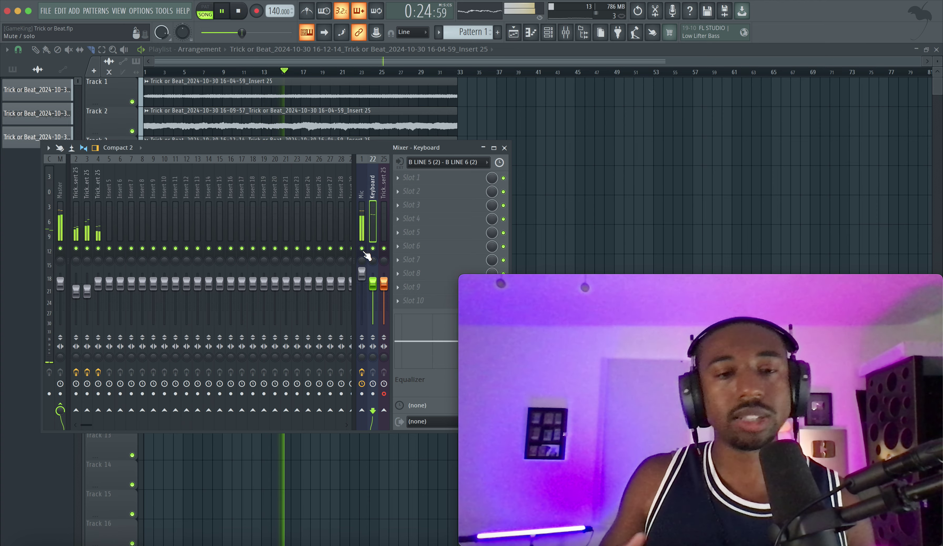
{"action": "left_click", "coordinate": [362, 249]}
{"action": "key", "text": "space"}
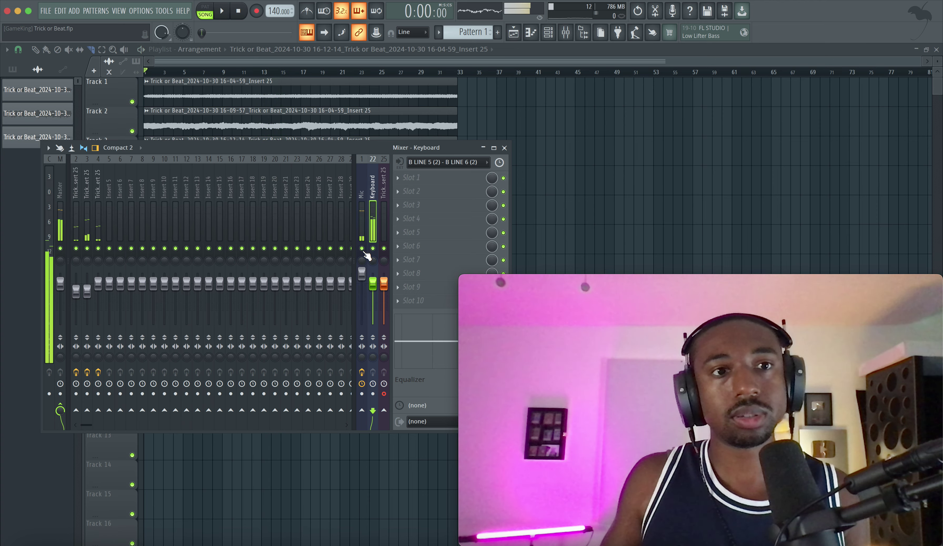
Arm the Keyboard channel for recording, switch the Mic channel off, and replay
{"action": "left_click", "coordinate": [362, 248]}
{"action": "left_click", "coordinate": [373, 393]}
{"action": "key", "text": "space"}
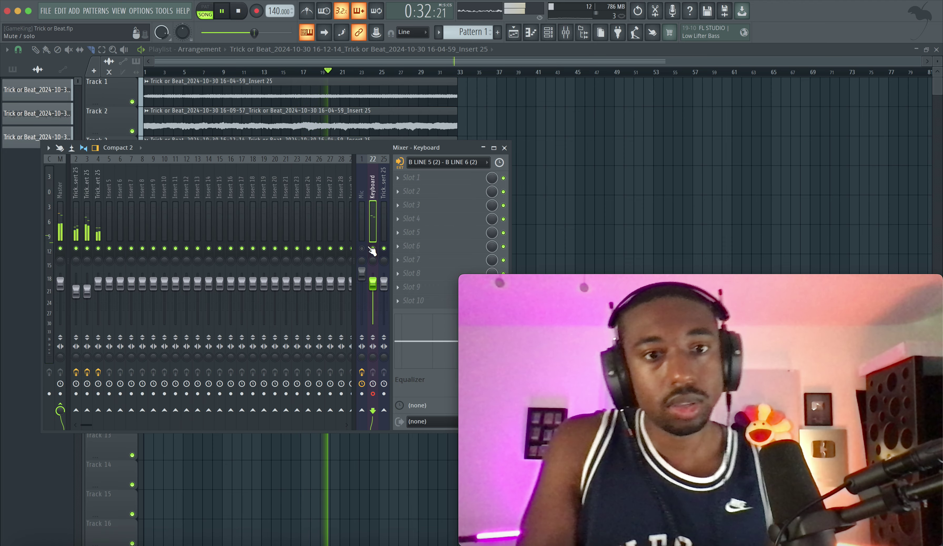
Select the Draw tool, open SSL X-Orcism 2 on mixer insert 3, and stop playback
{"action": "key", "text": "F9"}
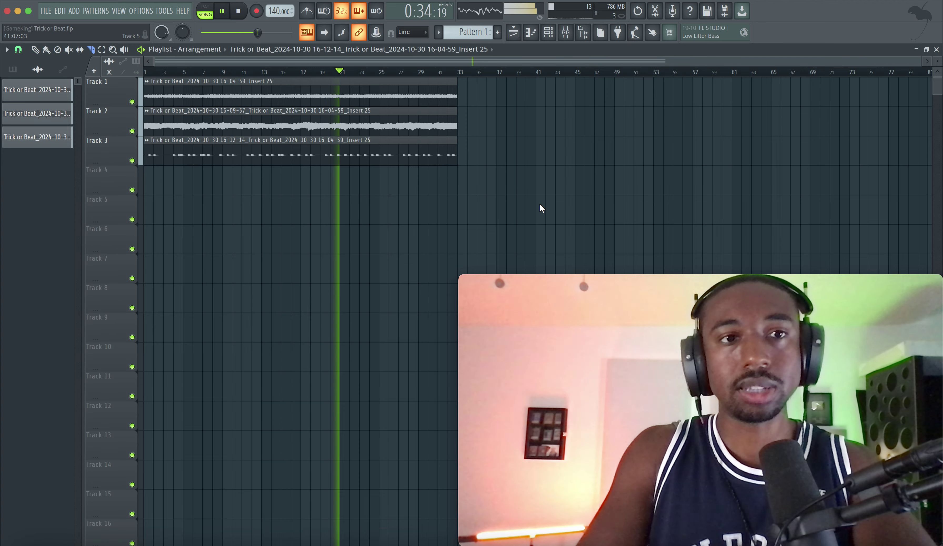
{"action": "left_click", "coordinate": [35, 49]}
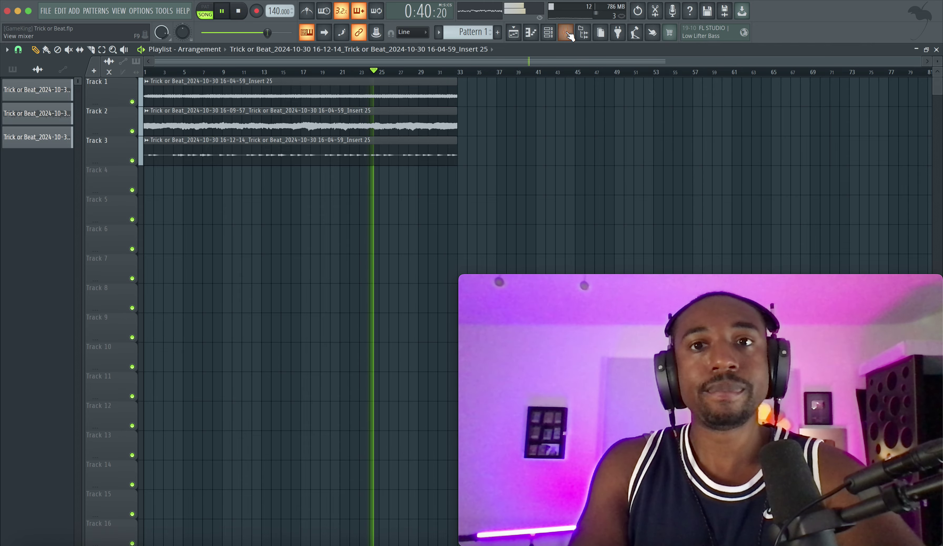
{"action": "left_click", "coordinate": [567, 33]}
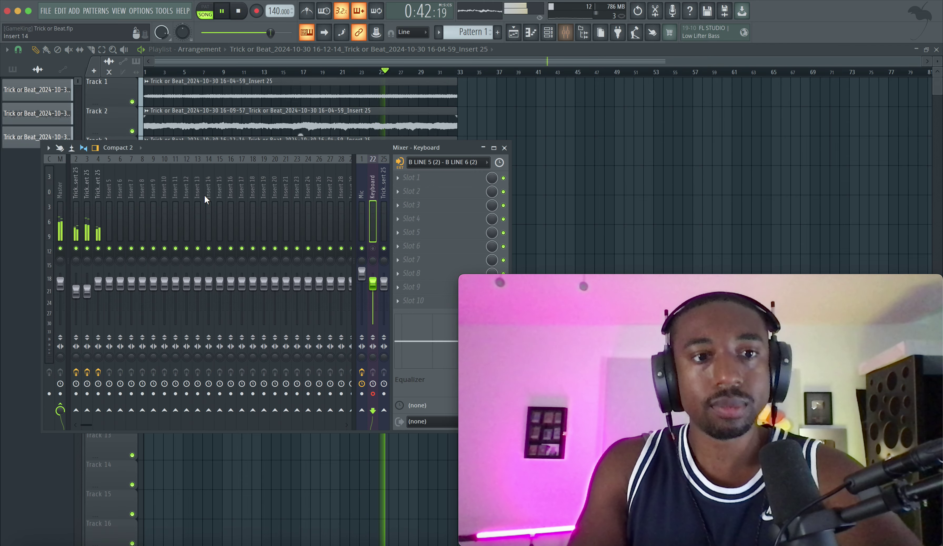
{"action": "left_click", "coordinate": [89, 196]}
{"action": "left_click", "coordinate": [431, 178]}
{"action": "key", "text": "space"}
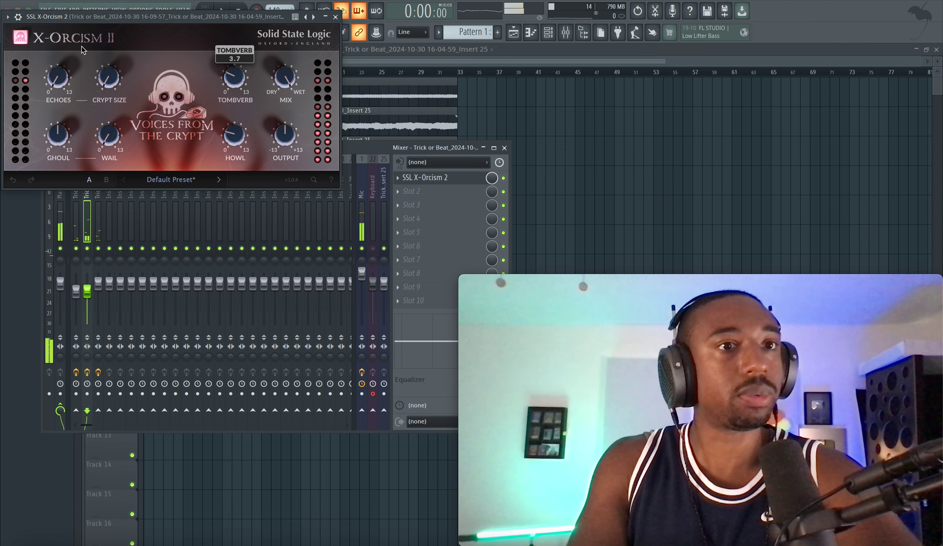
Browse X-Orcism 2's parameters and create a Tombverb automation clip on Track 4
{"action": "left_click", "coordinate": [7, 17]}
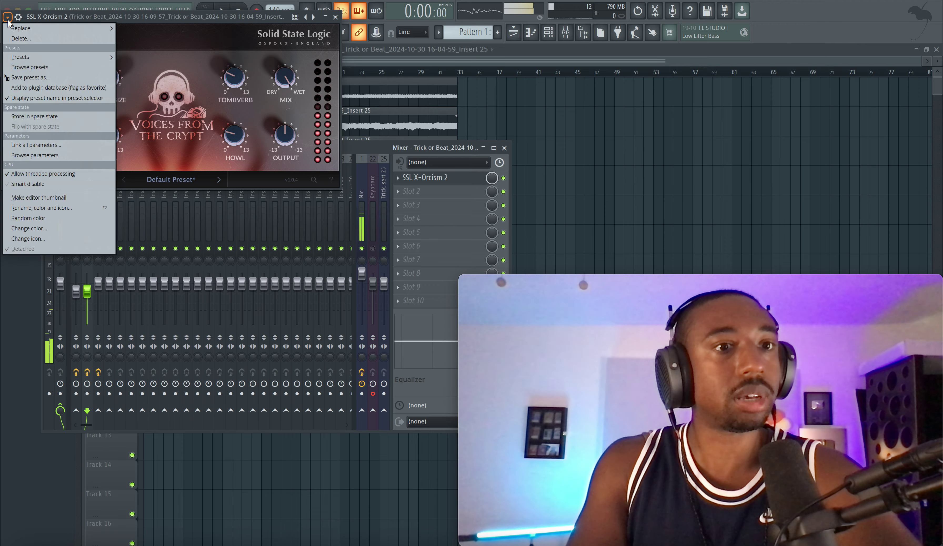
{"action": "left_click", "coordinate": [35, 155]}
{"action": "left_click_drag", "start_coordinate": [87, 18], "coordinate": [384, 105]}
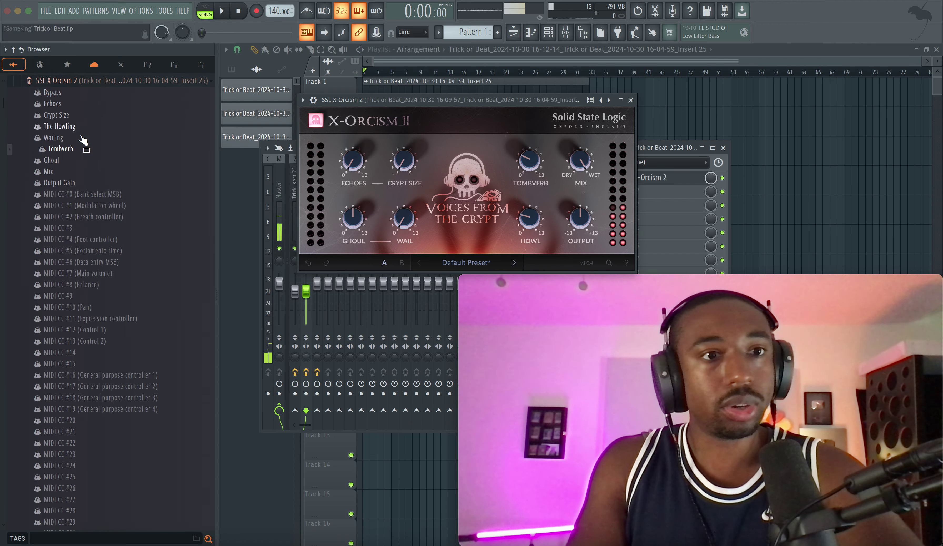
{"action": "right_click", "coordinate": [68, 147]}
{"action": "left_click", "coordinate": [99, 205]}
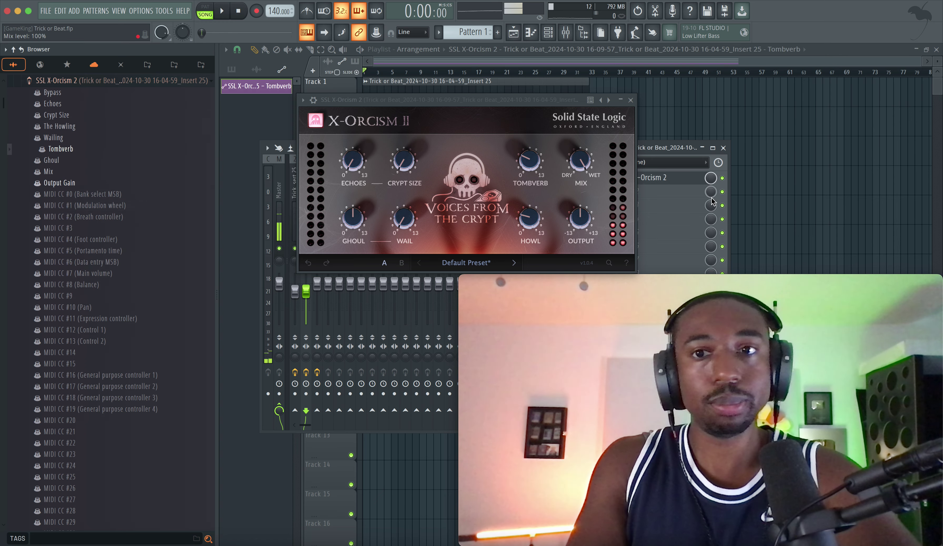
Close the plugin and drag the Tombverb clip's first point down to minimum
{"action": "left_click", "coordinate": [630, 100]}
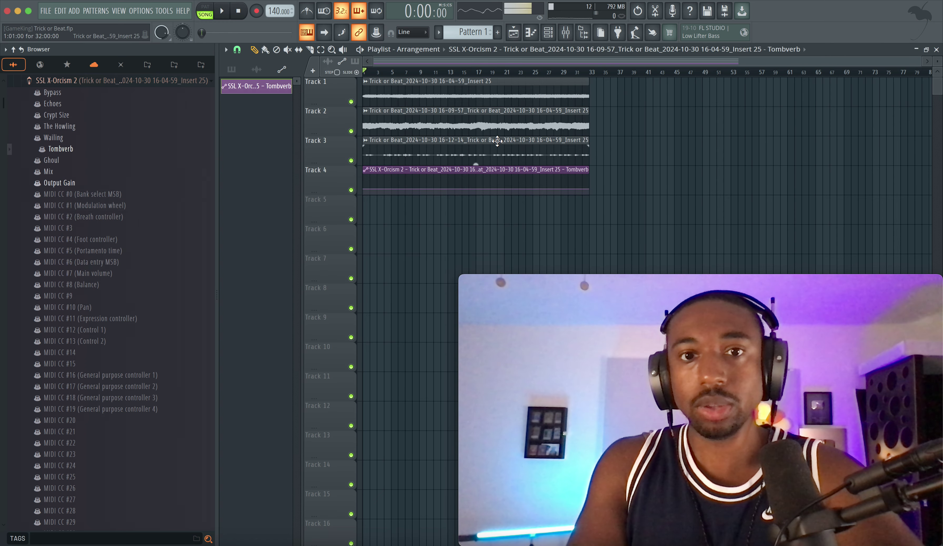
{"action": "scroll", "coordinate": [383, 176], "scroll_direction": "up", "scroll_amount": 2}
{"action": "left_click_drag", "start_coordinate": [363, 189], "coordinate": [362, 195]}
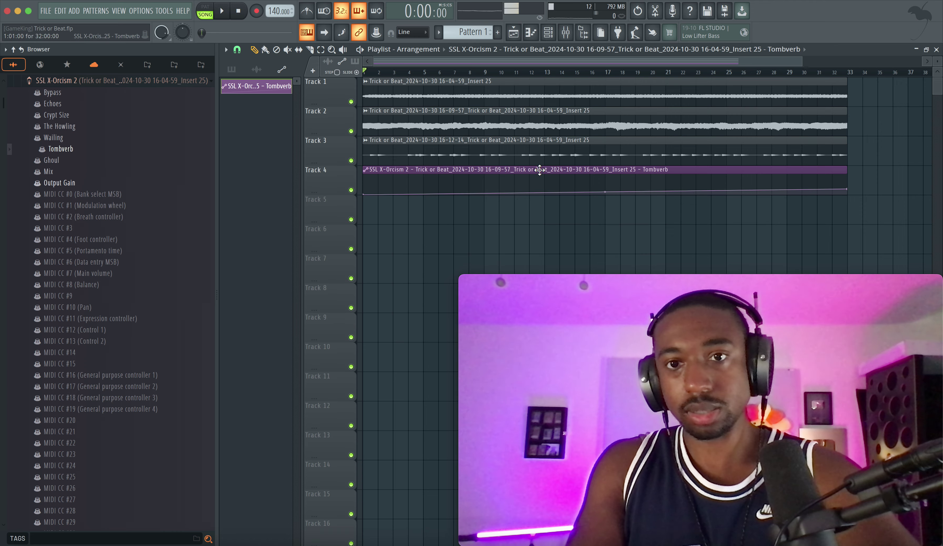
Play the song, hide the parameter browser, and leave the mixer showing
{"action": "left_click", "coordinate": [565, 32]}
{"action": "key", "text": "space"}
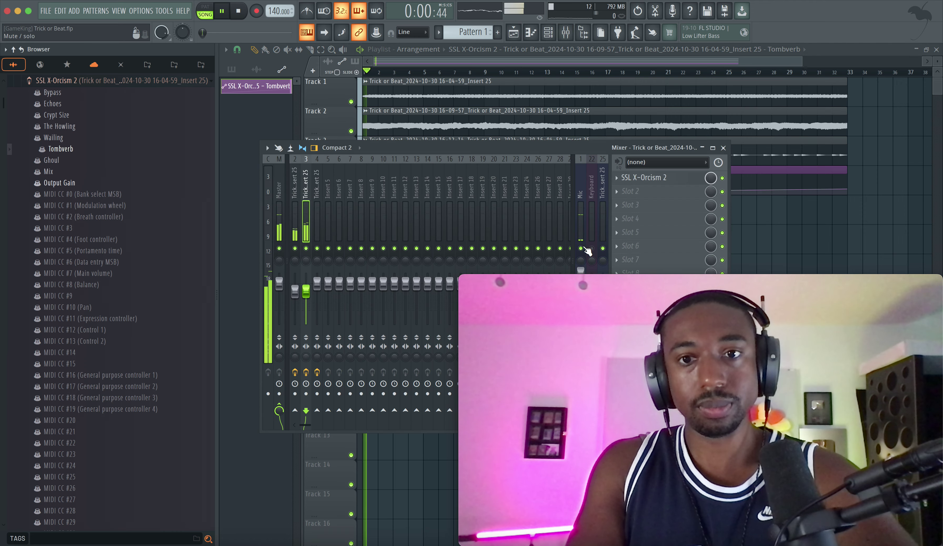
{"action": "key", "text": "F9"}
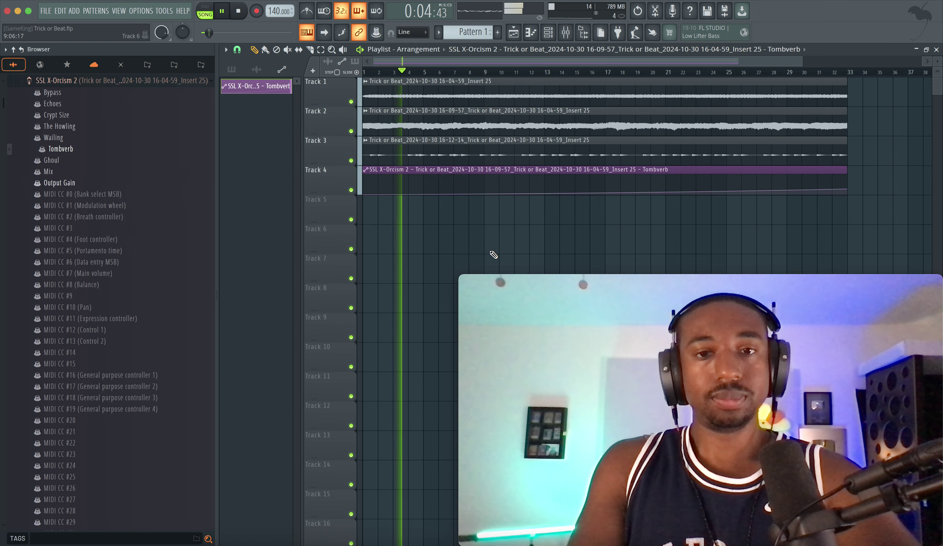
{"action": "left_click", "coordinate": [583, 32]}
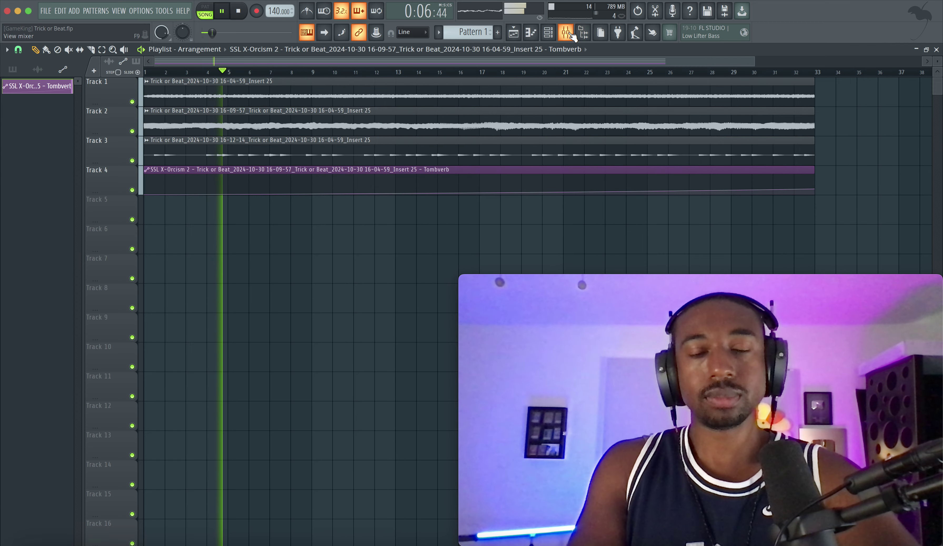
{"action": "left_click", "coordinate": [571, 34]}
{"action": "left_click", "coordinate": [571, 35]}
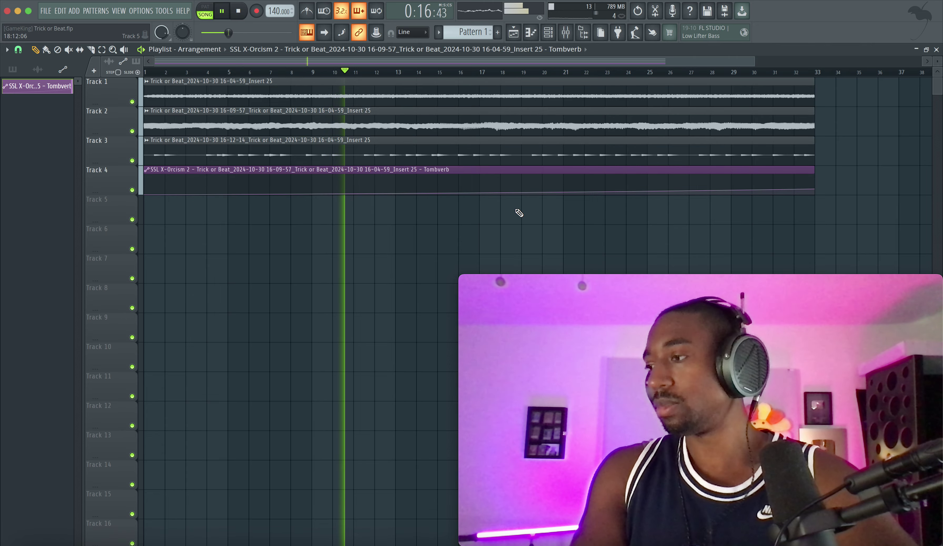
{"action": "left_click", "coordinate": [565, 33]}
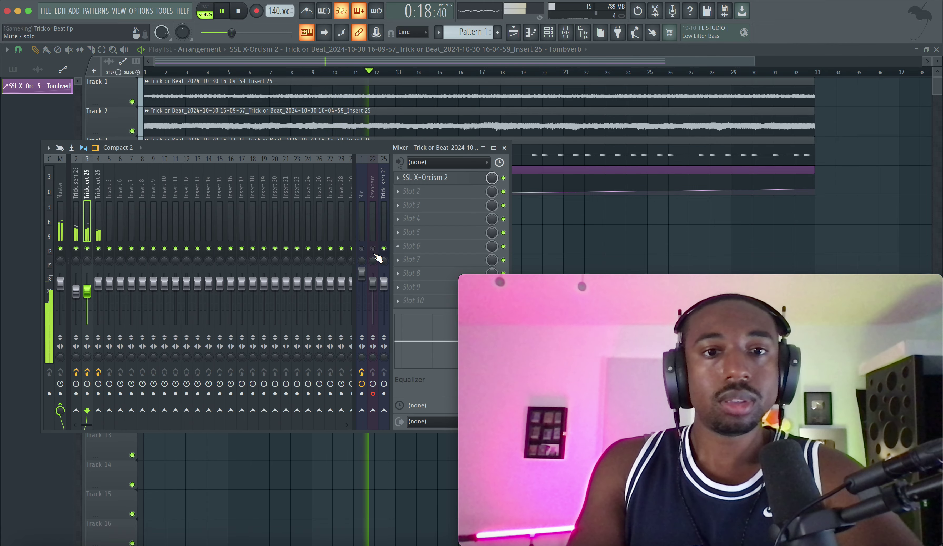